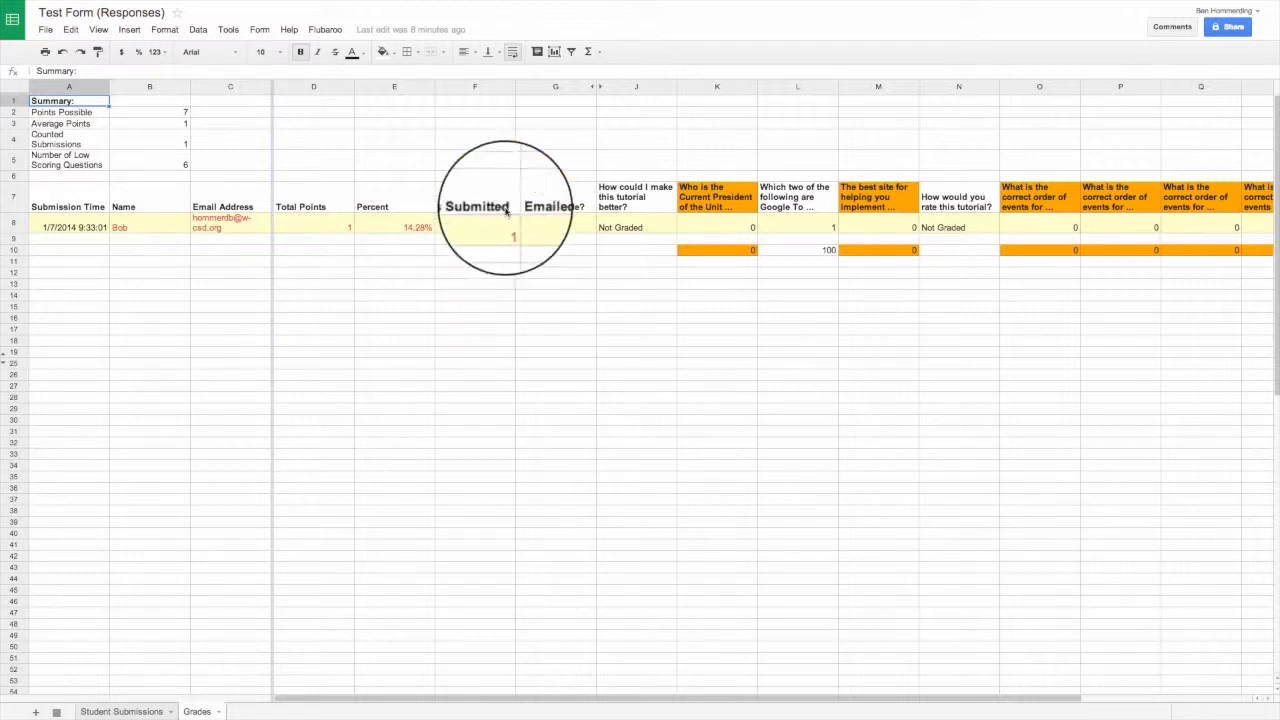
# - Email the grades through Flubaroo with the message "Here are your scores from the test, if you scored lower than 80% please retake this quiz."
pyautogui.click(330, 30)
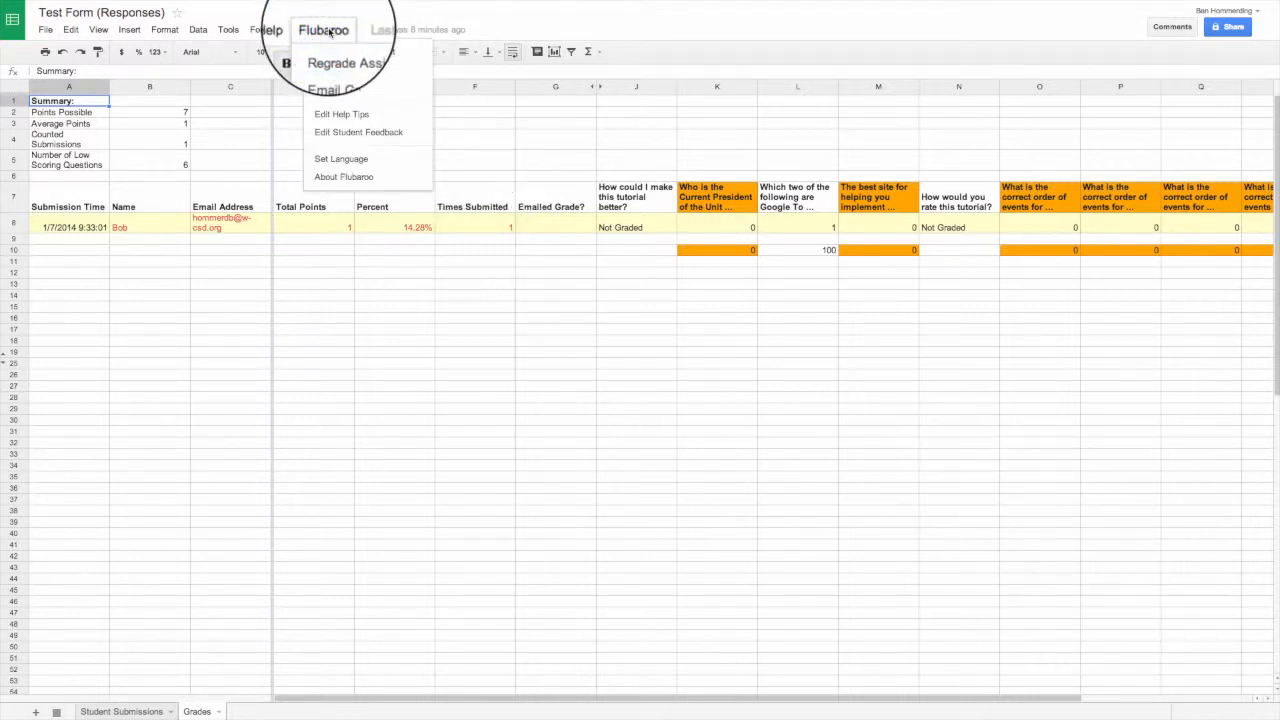
pyautogui.click(363, 71)
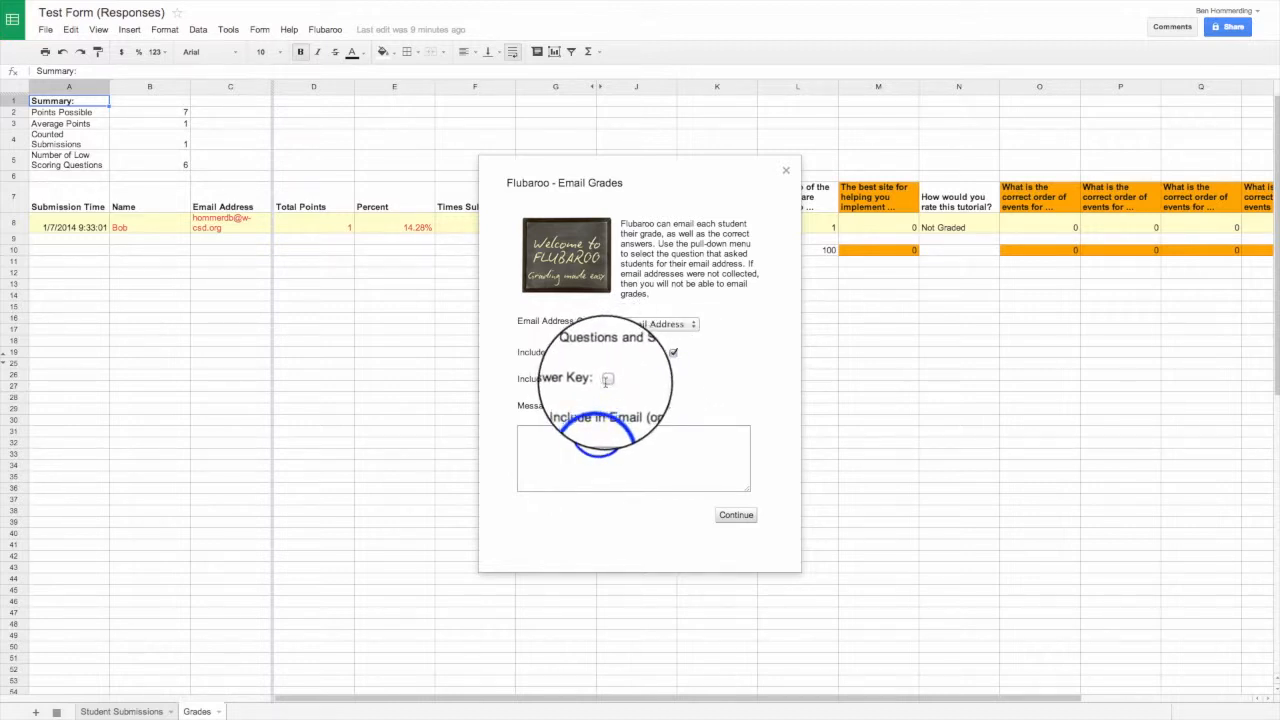
pyautogui.click(597, 431)
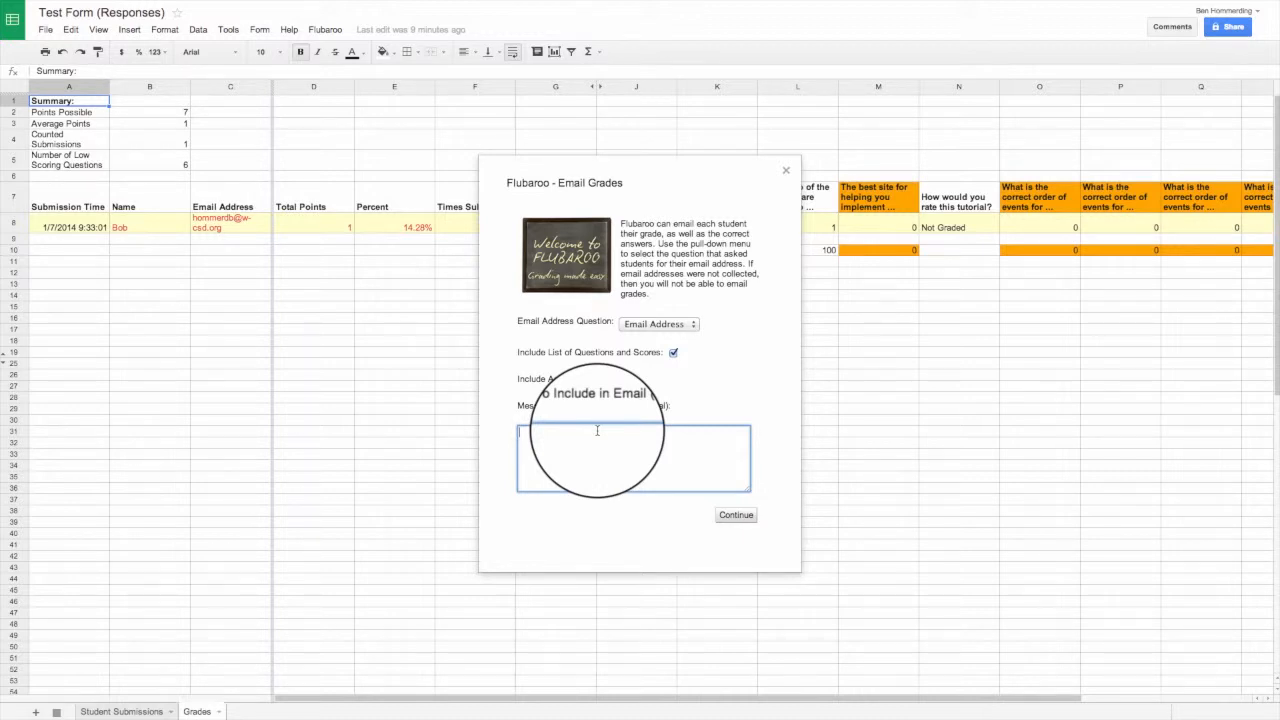
pyautogui.write('Here are your scores from the test, if you scored lower than 80% please retake this quiz.')
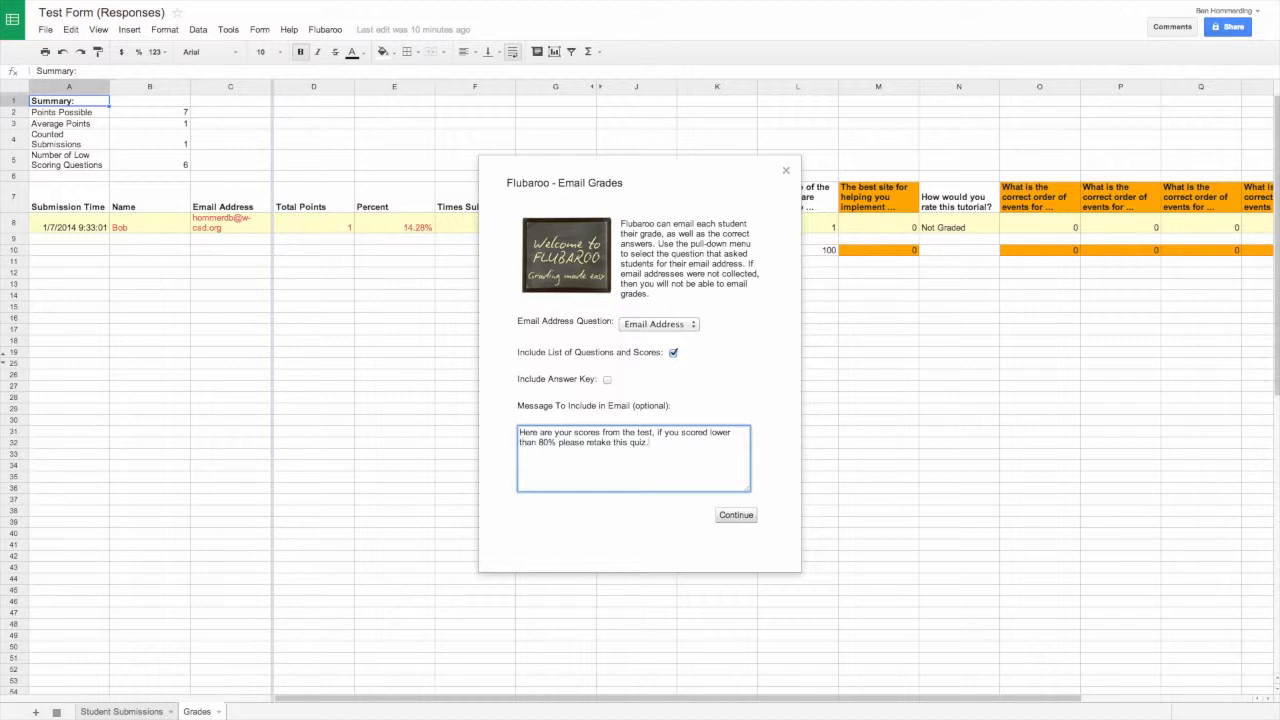
pyautogui.click(729, 516)
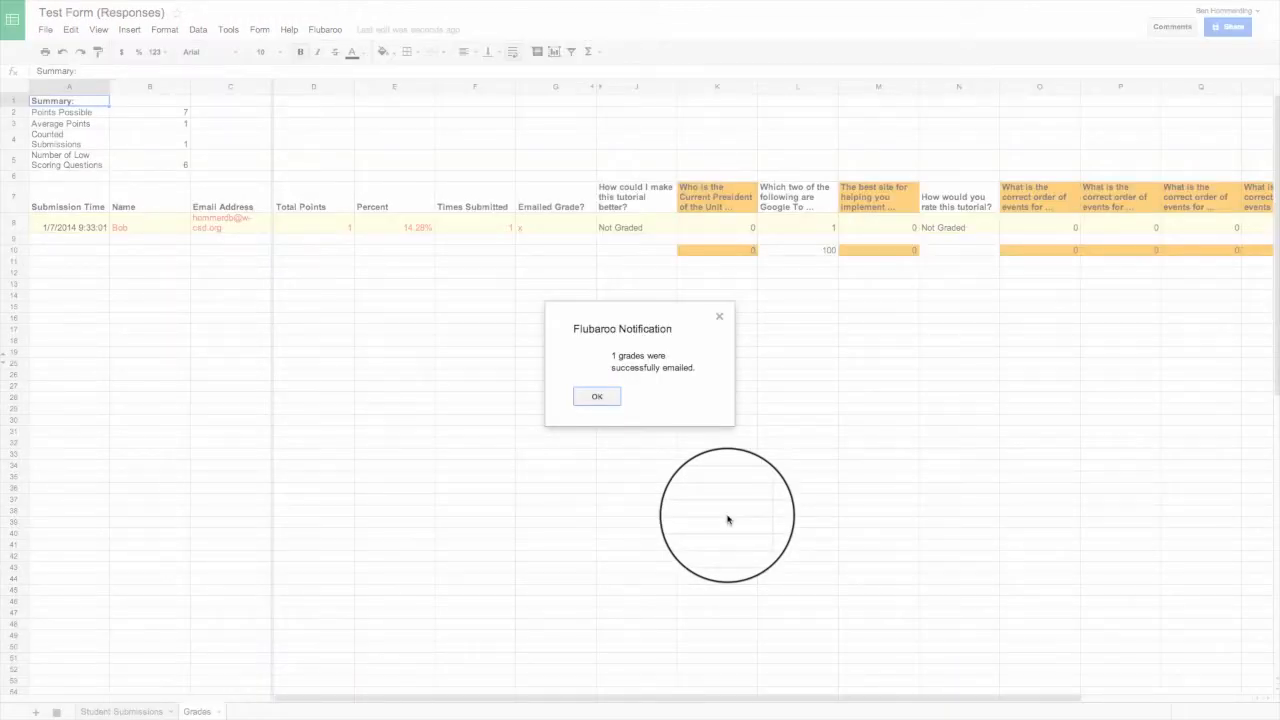
pyautogui.click(597, 396)
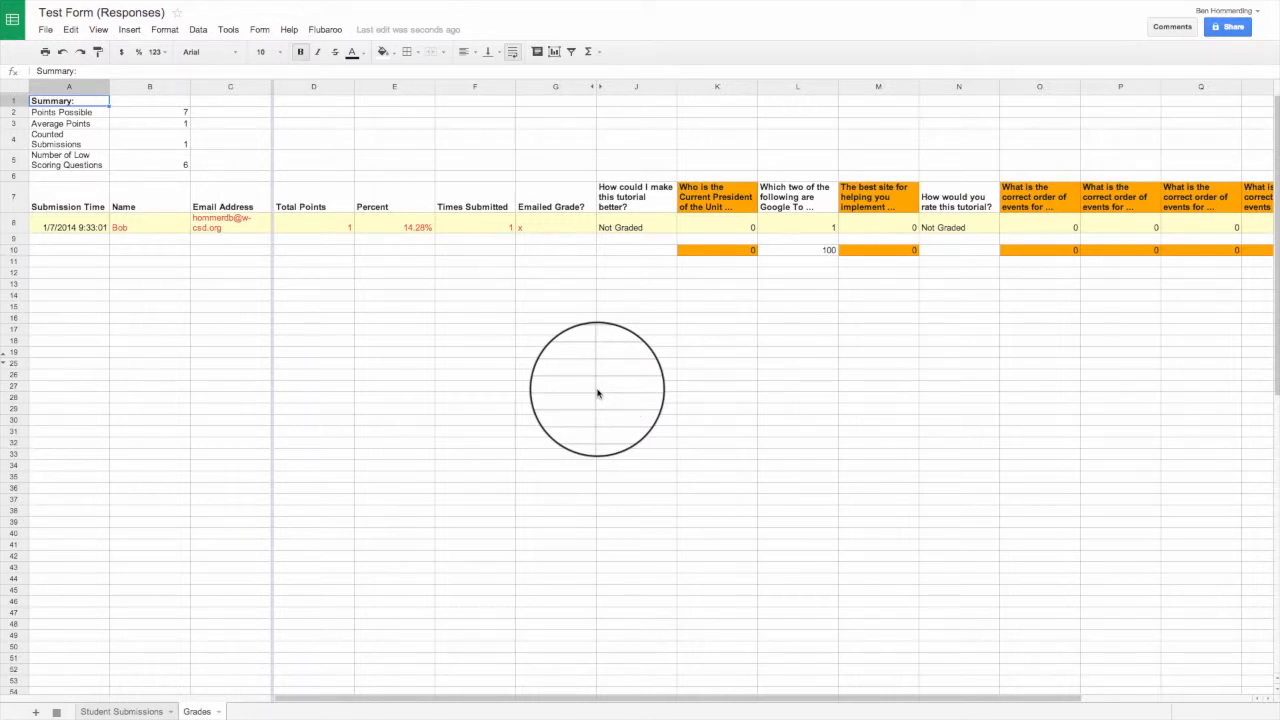
# - Switch to Gmail and review the grade email for Test Form (Responses), including the instructor message and the result of each question
pyautogui.click(149, 1)
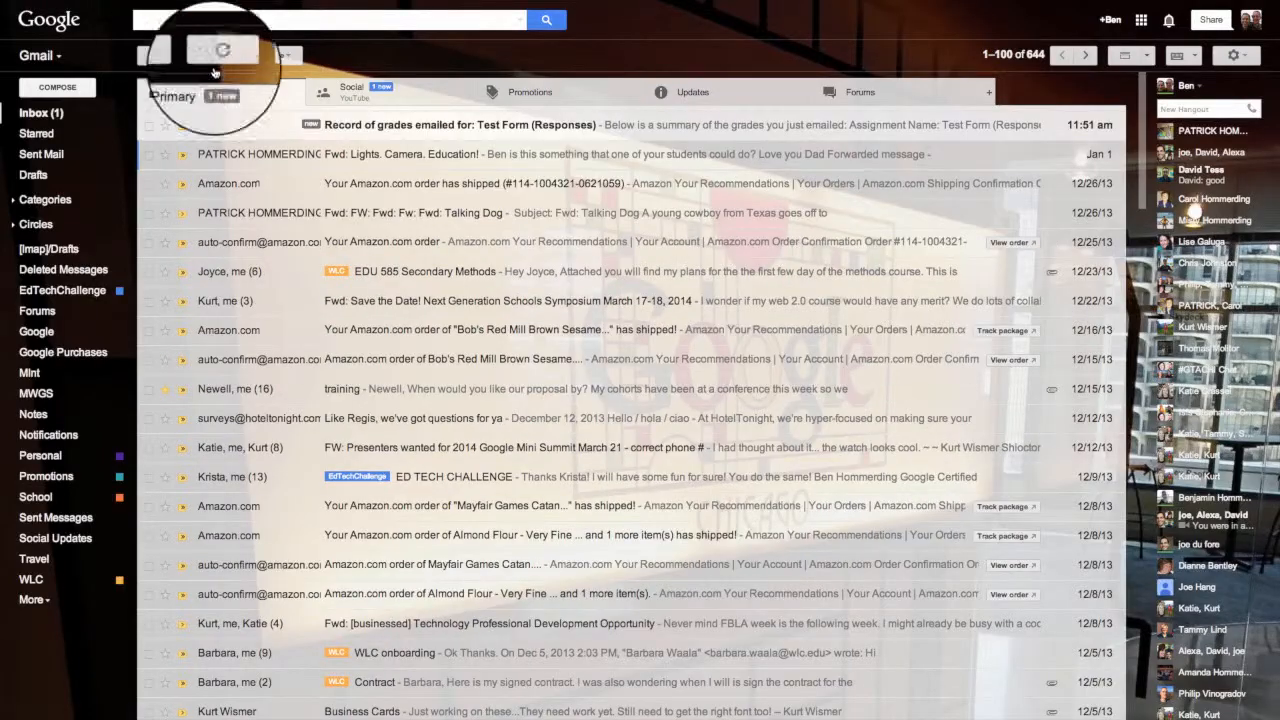
pyautogui.click(357, 128)
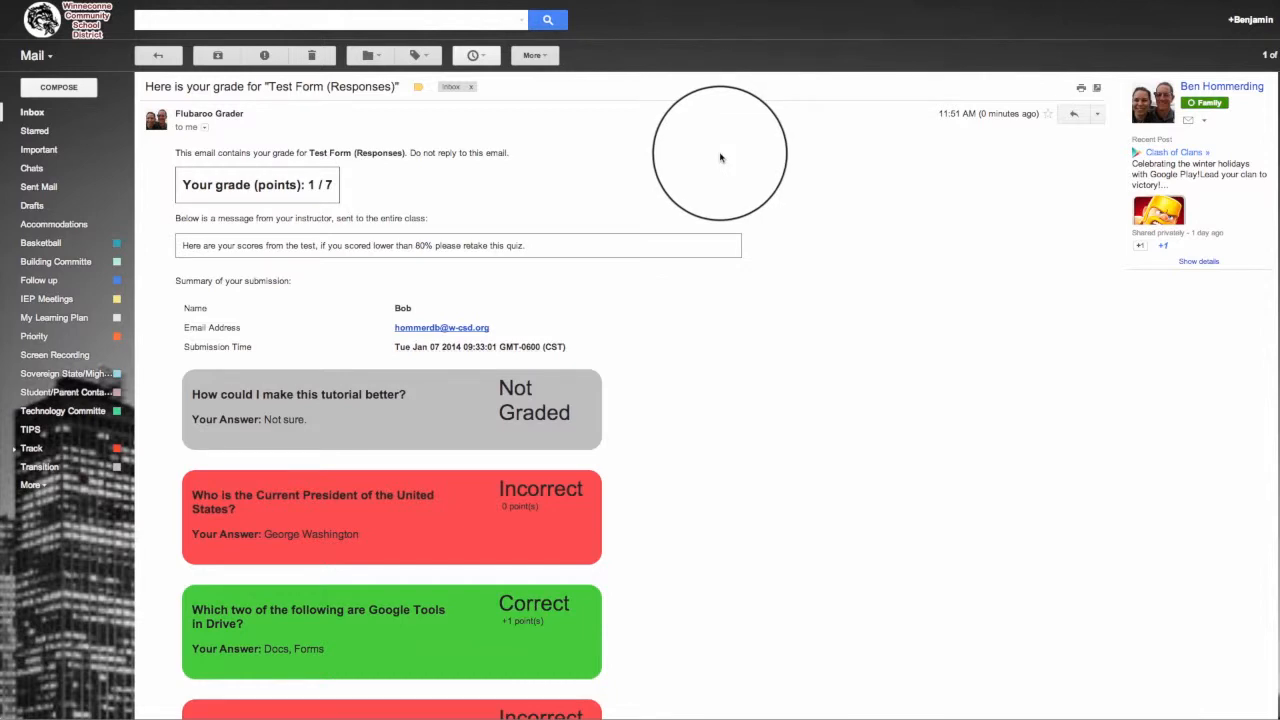
pyautogui.scroll(-1, 720, 157)
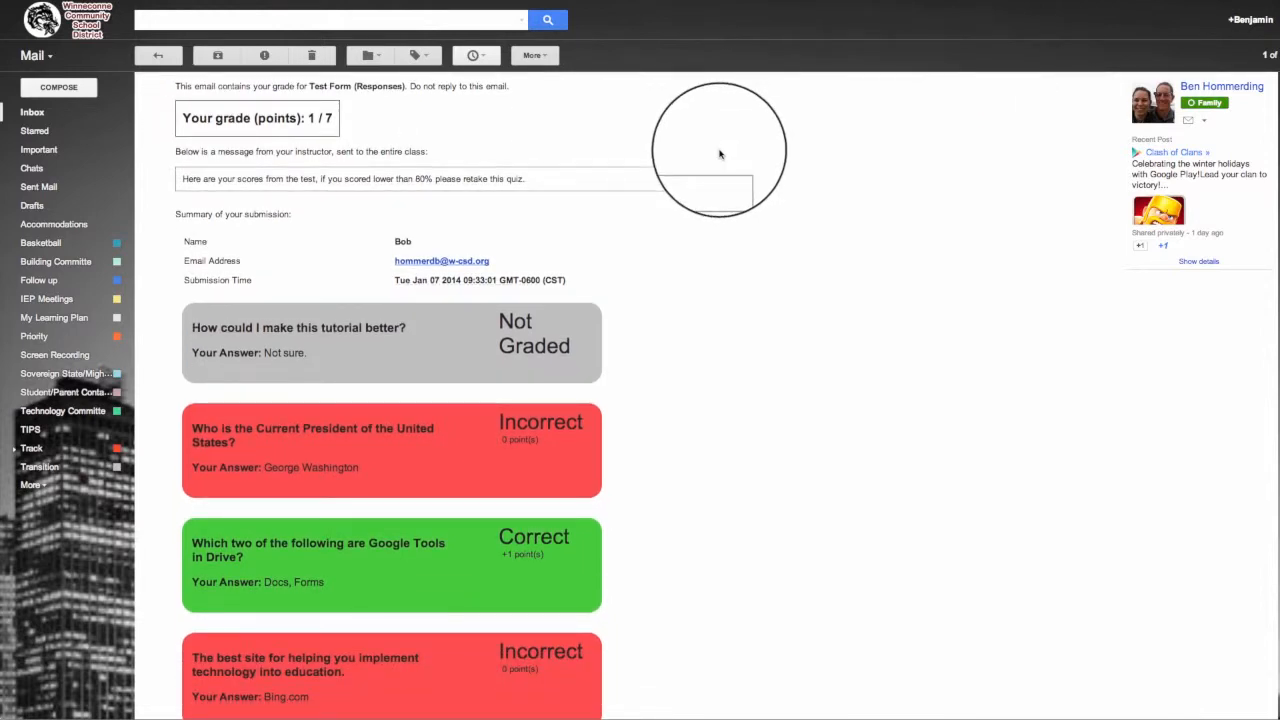
pyautogui.scroll(-1, 719, 154)
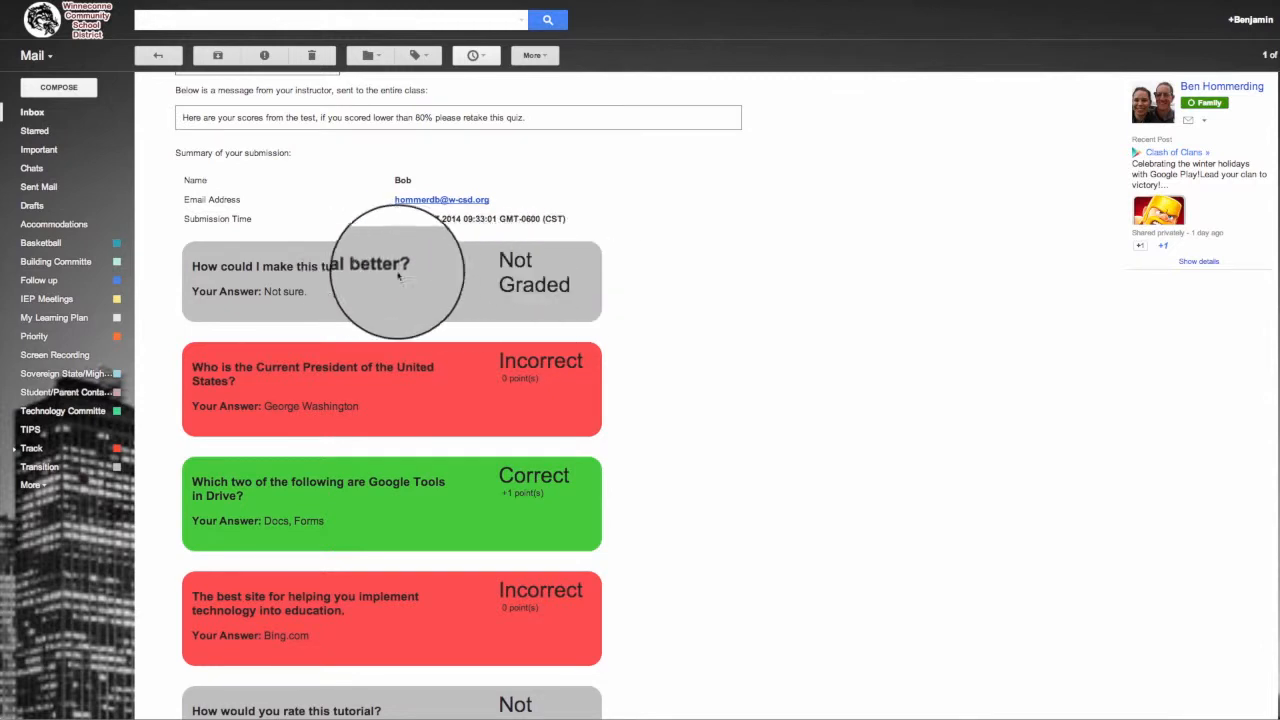
pyautogui.scroll(2, 640, 262)
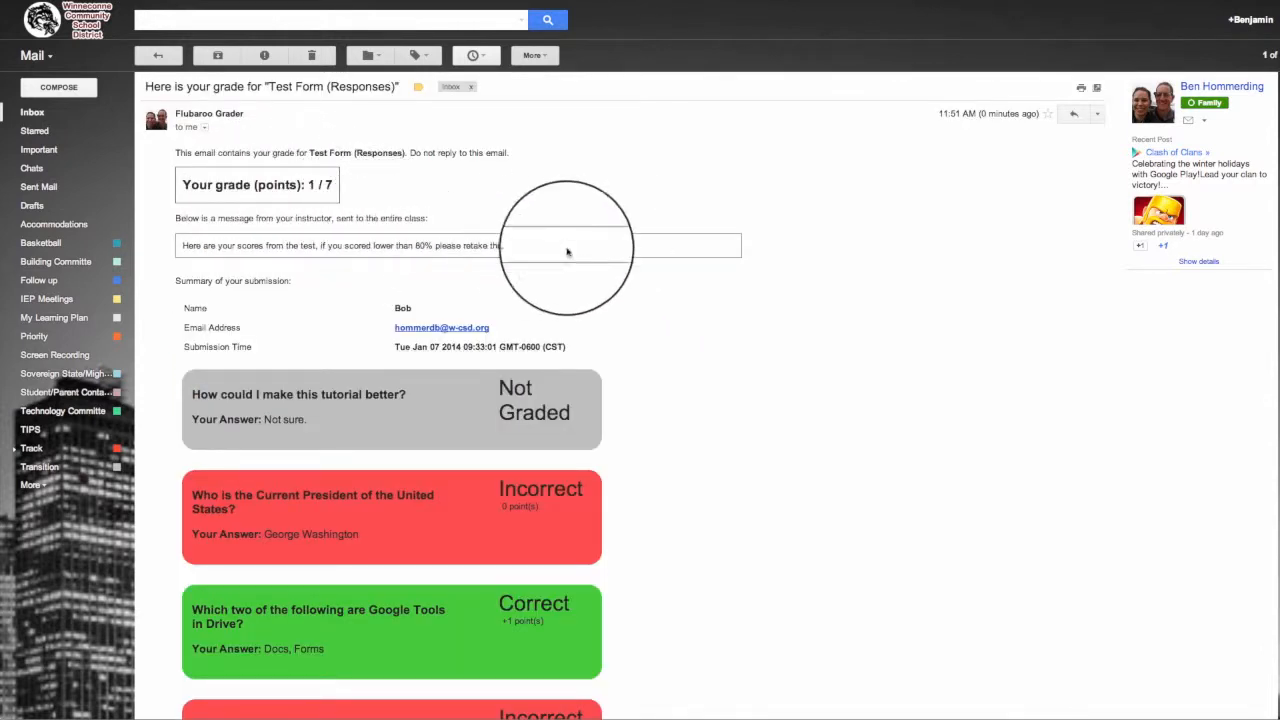
pyautogui.scroll(-2, 650, 264)
pyautogui.scroll(-1, 643, 260)
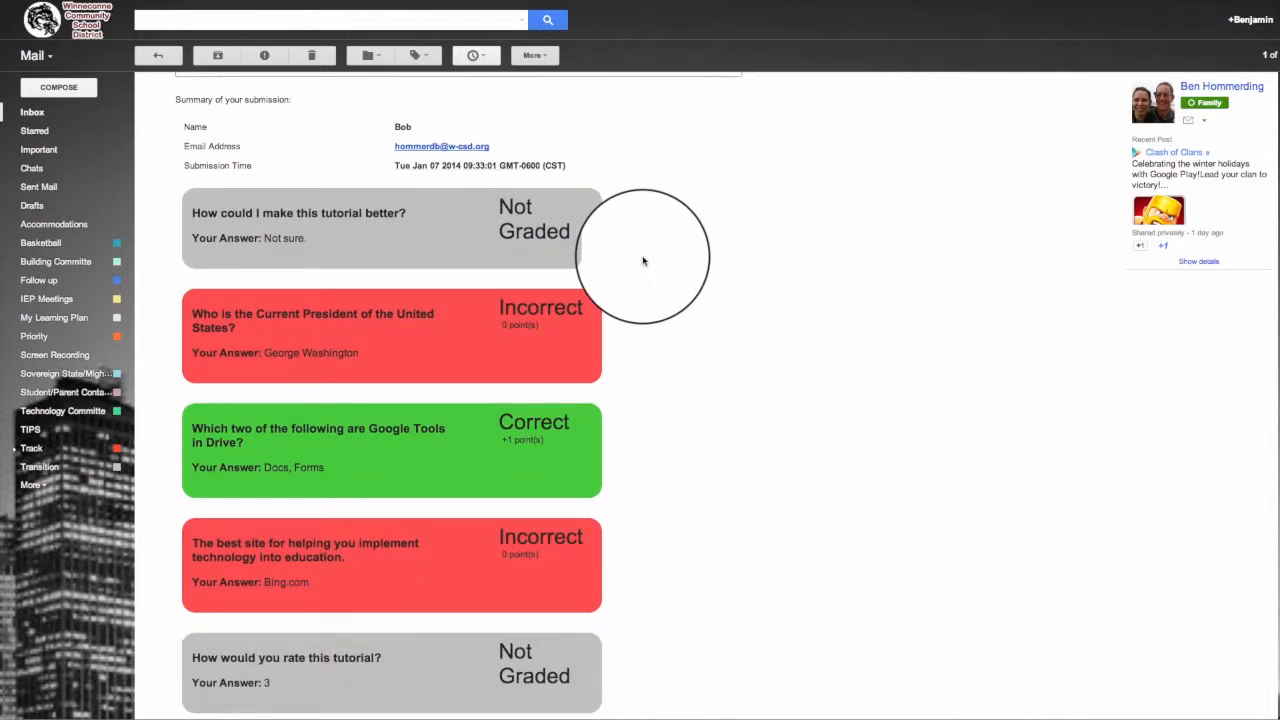
pyautogui.scroll(-3, 520, 309)
pyautogui.scroll(-7, 555, 309)
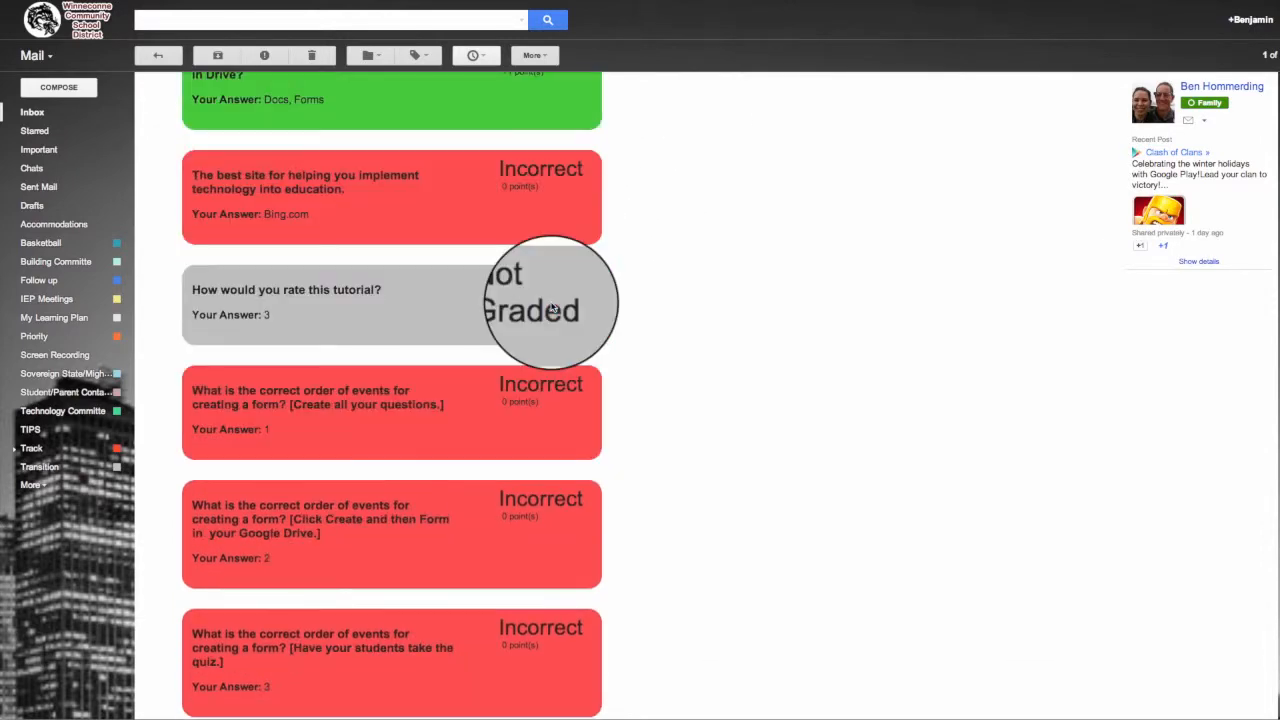
pyautogui.scroll(-1, 552, 306)
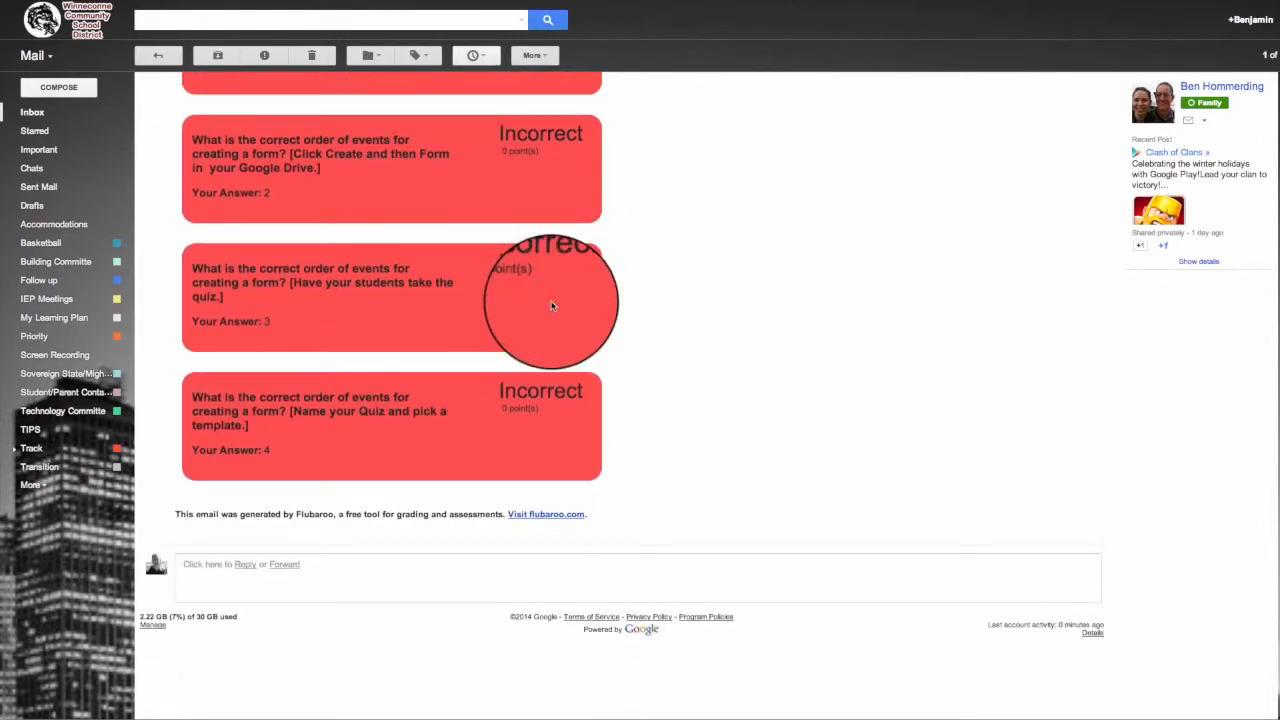
pyautogui.scroll(8, 552, 306)
pyautogui.scroll(5, 552, 306)
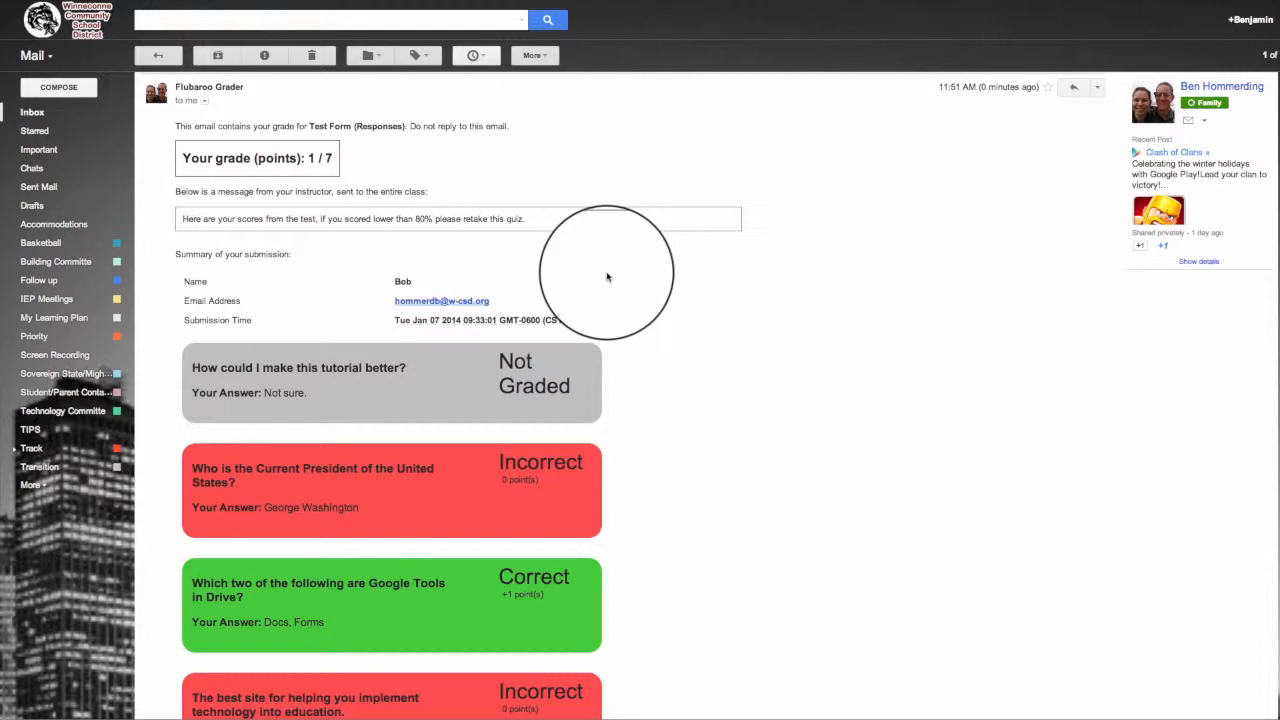
pyautogui.scroll(-1, 543, 352)
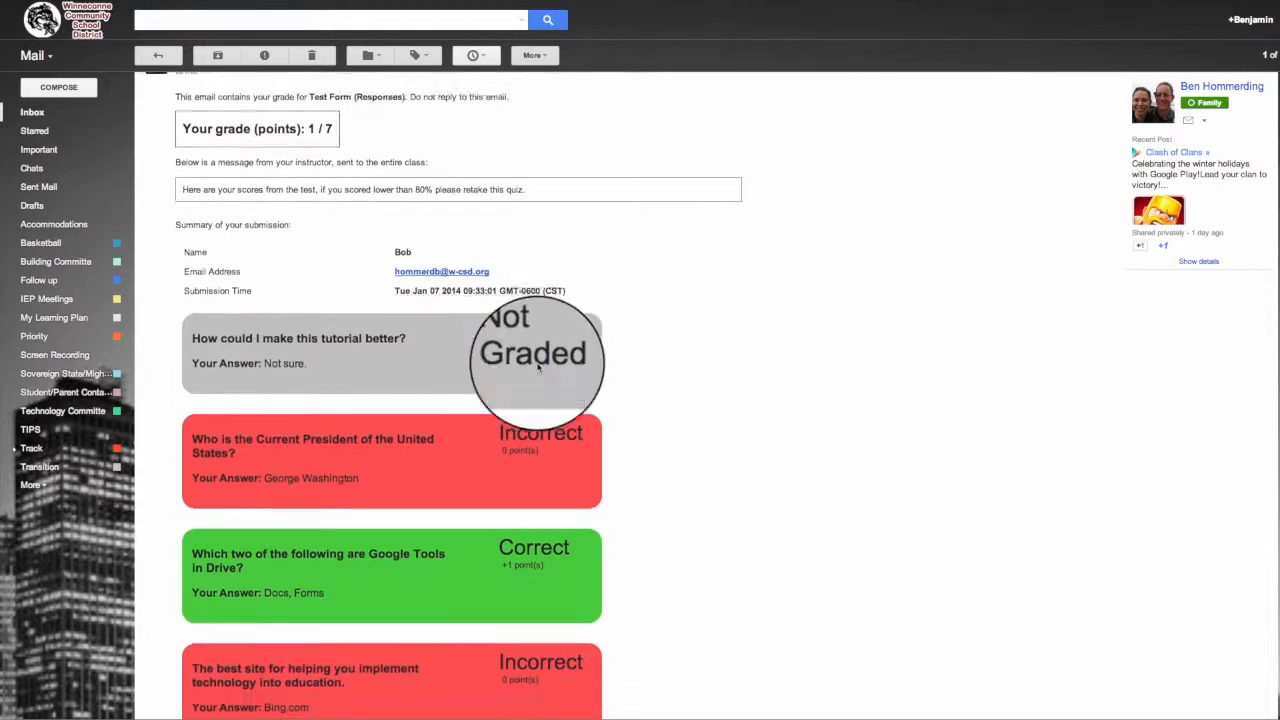
pyautogui.scroll(-1, 543, 352)
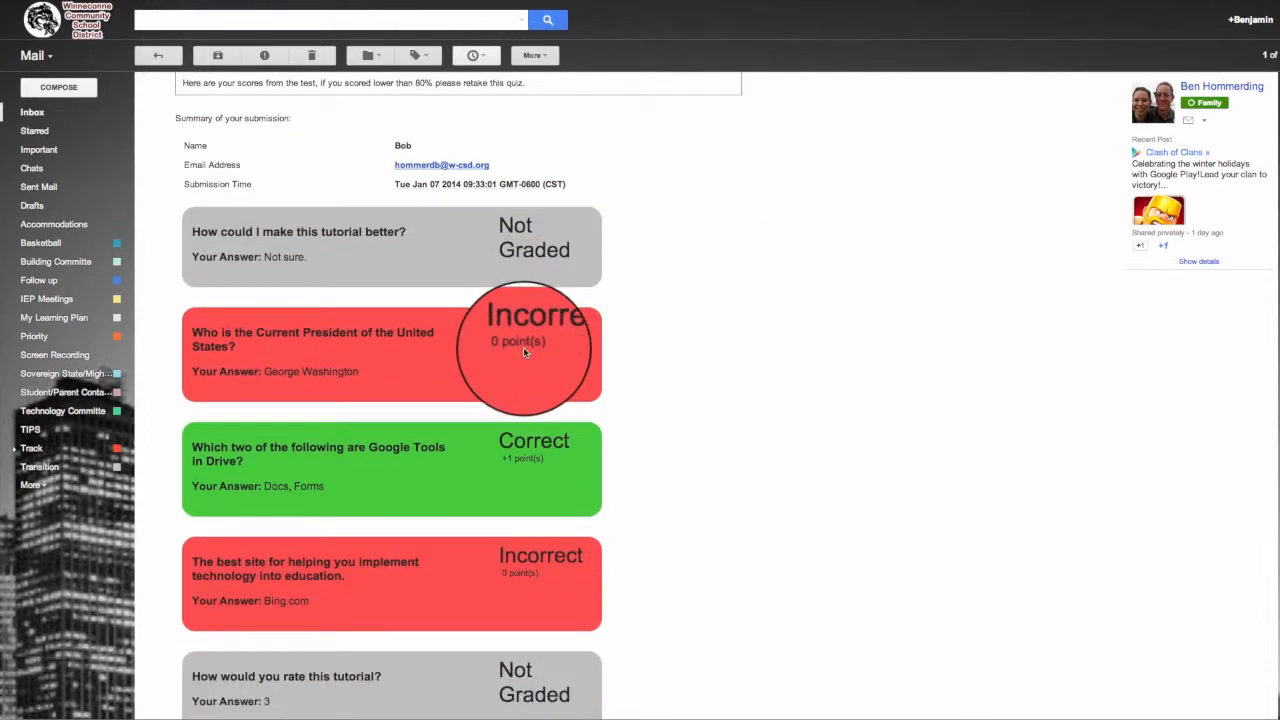
pyautogui.scroll(-2, 523, 347)
pyautogui.scroll(-5, 523, 349)
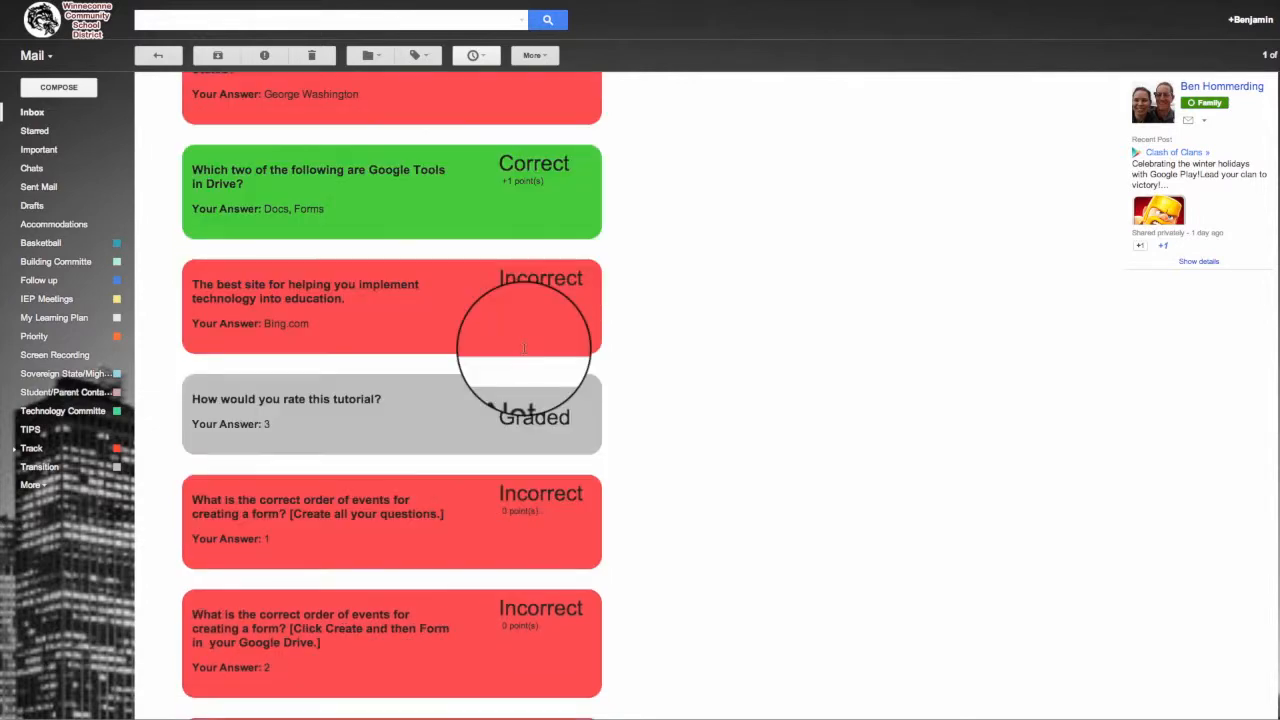
pyautogui.scroll(2, 523, 349)
pyautogui.scroll(6, 523, 347)
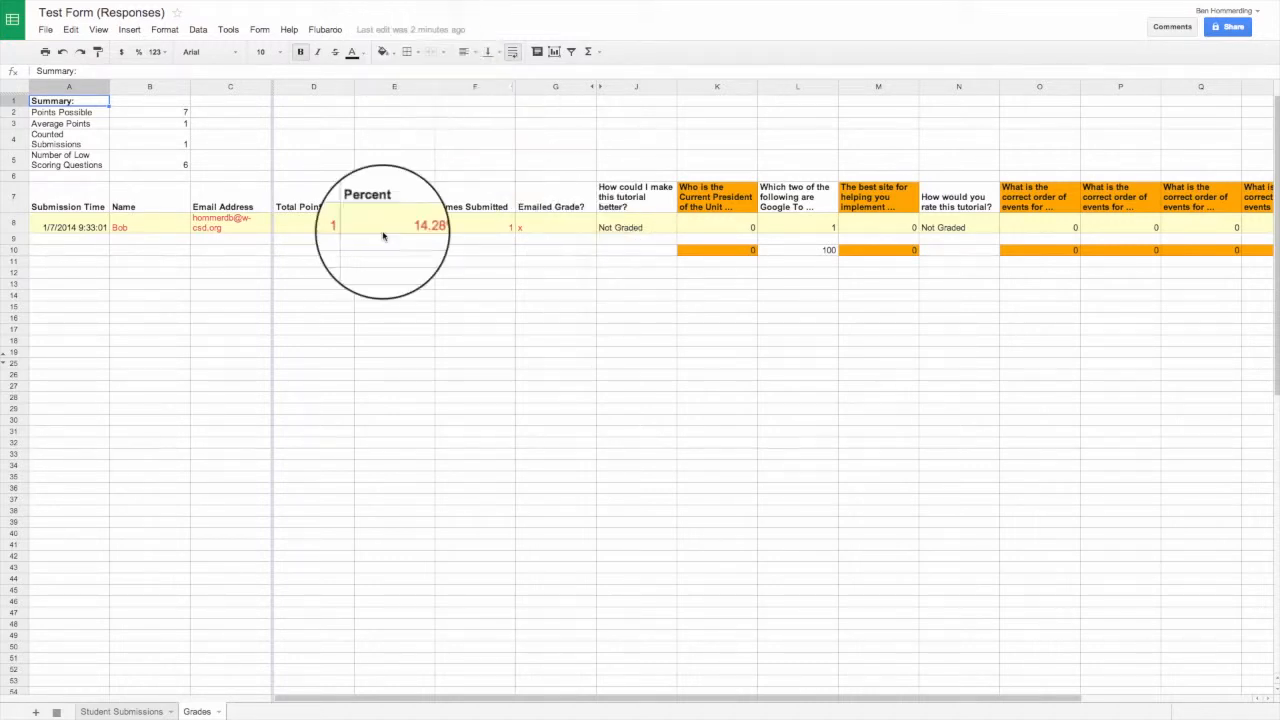
# - Check the responses in the Student Submissions sheet and start regrading the assignment, agreeing to replace the existing grades
pyautogui.click(148, 708)
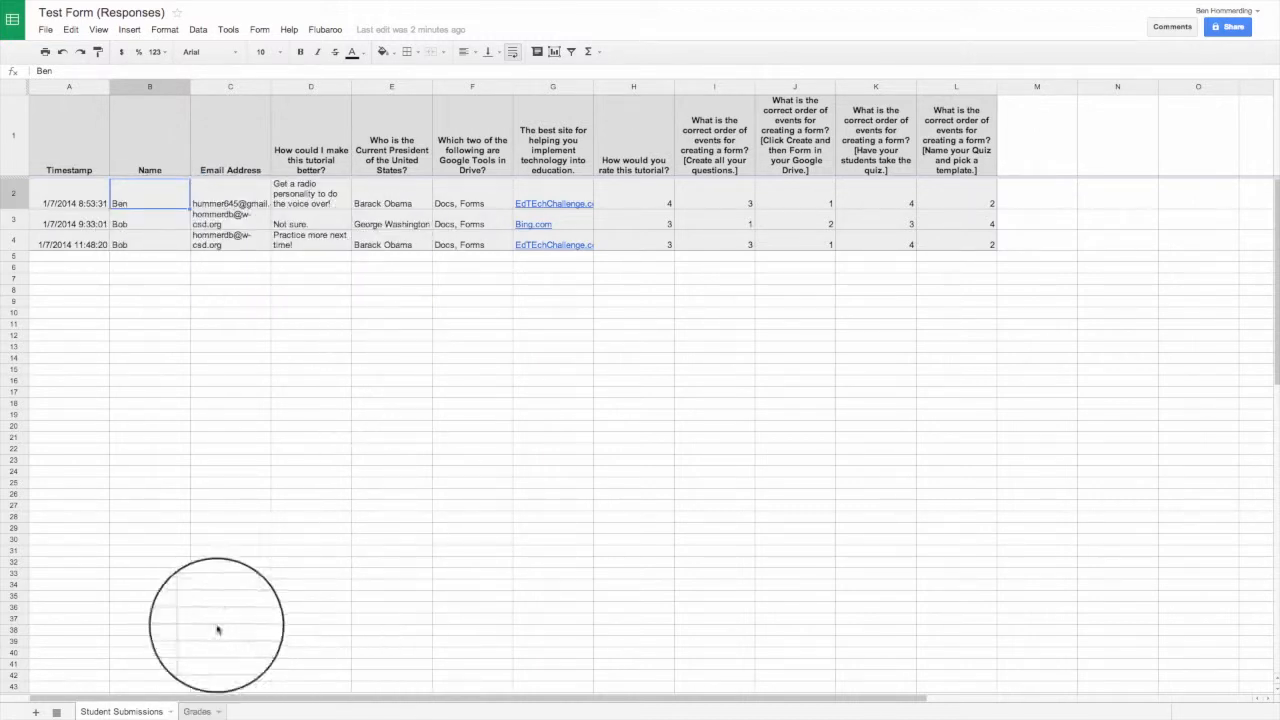
pyautogui.click(200, 711)
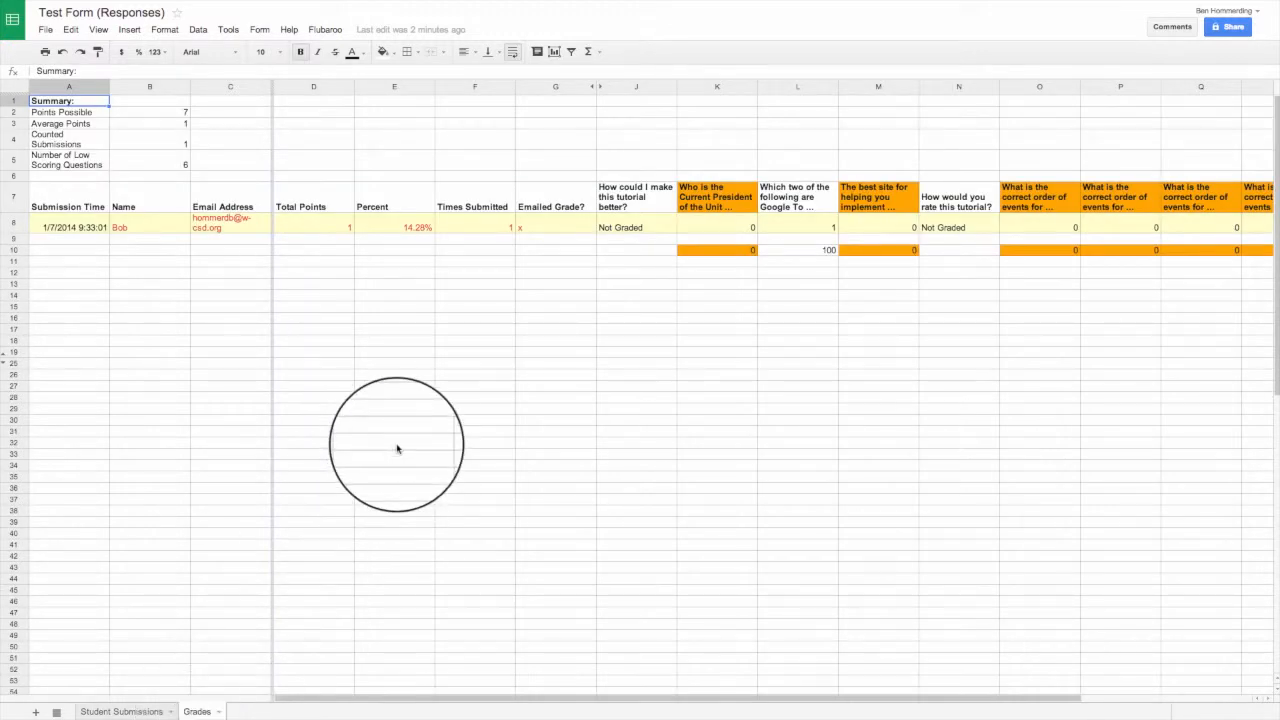
pyautogui.click(325, 29)
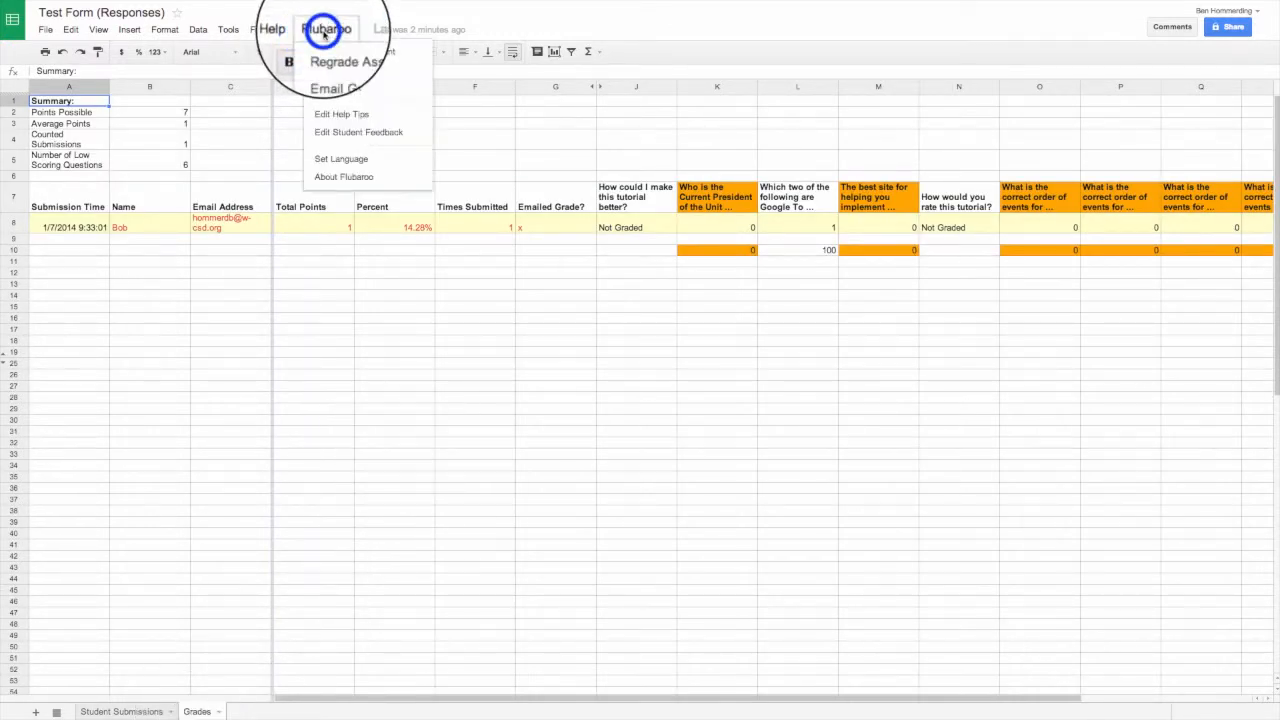
pyautogui.click(332, 52)
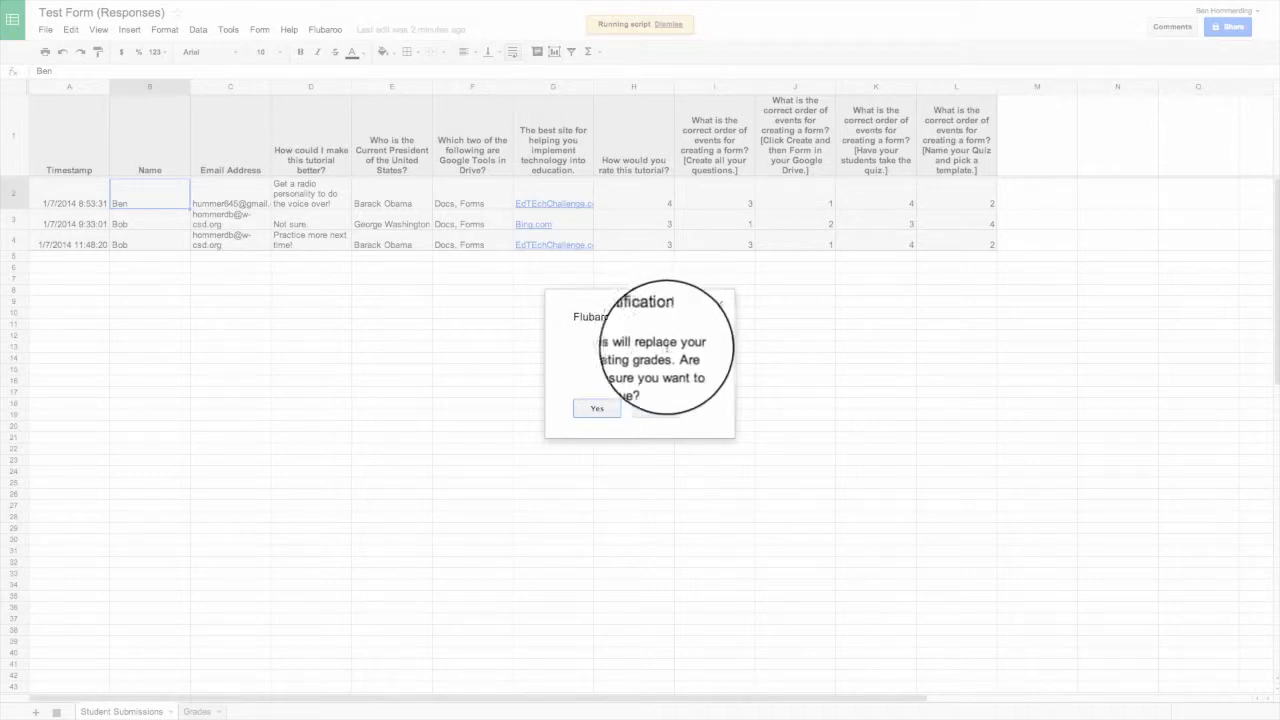
pyautogui.click(610, 410)
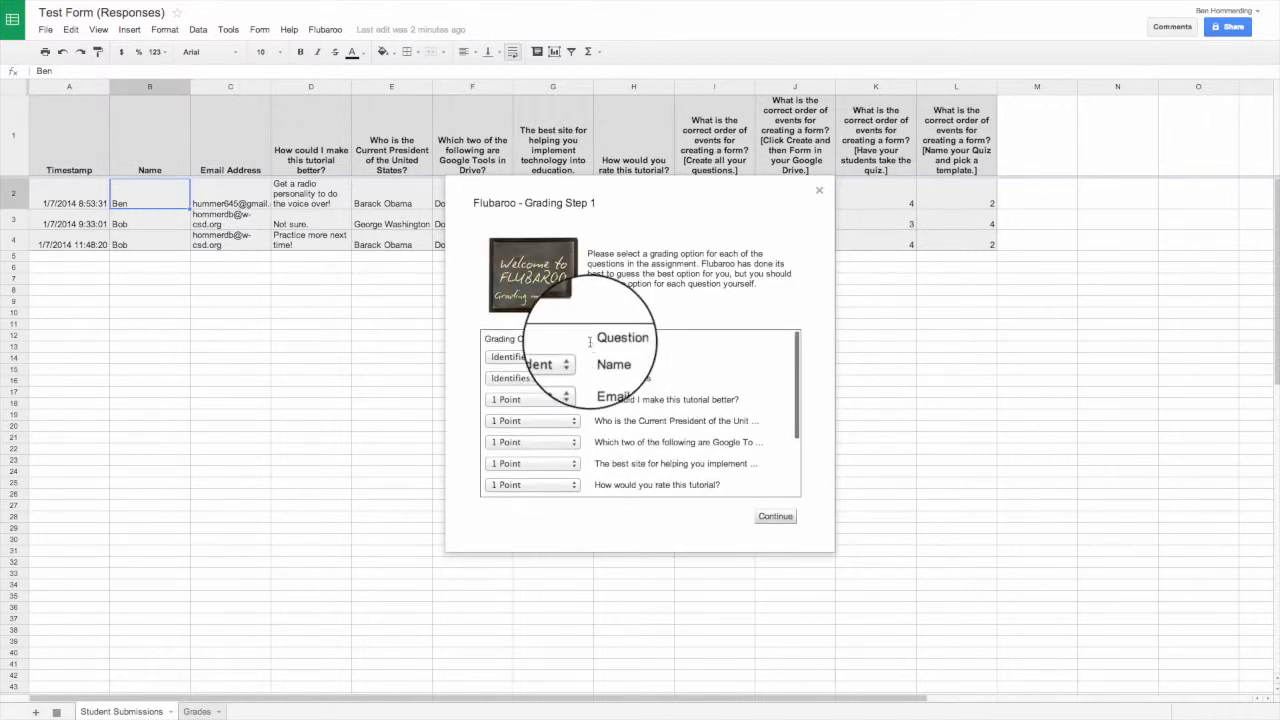
# - Exclude the questions "How could I make this tutorial better?" and "How would you rate this tutorial?" from grading
pyautogui.click(577, 400)
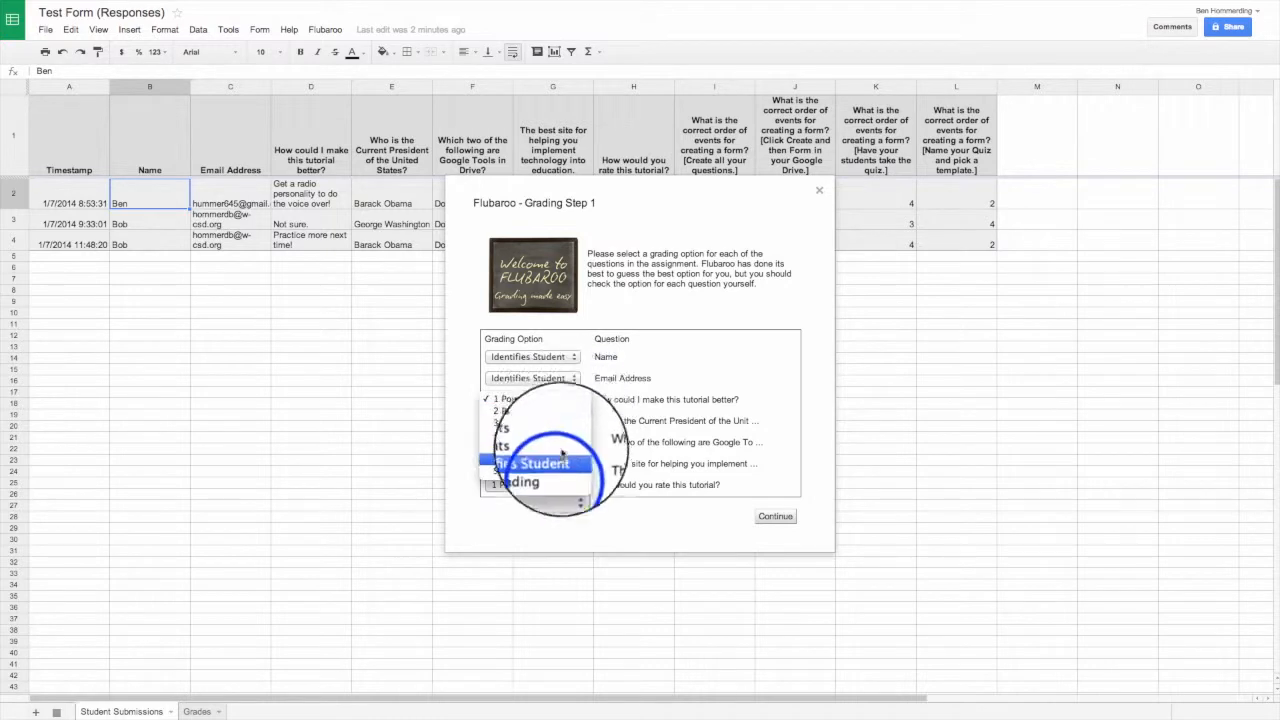
pyautogui.click(557, 473)
pyautogui.scroll(-3, 600, 440)
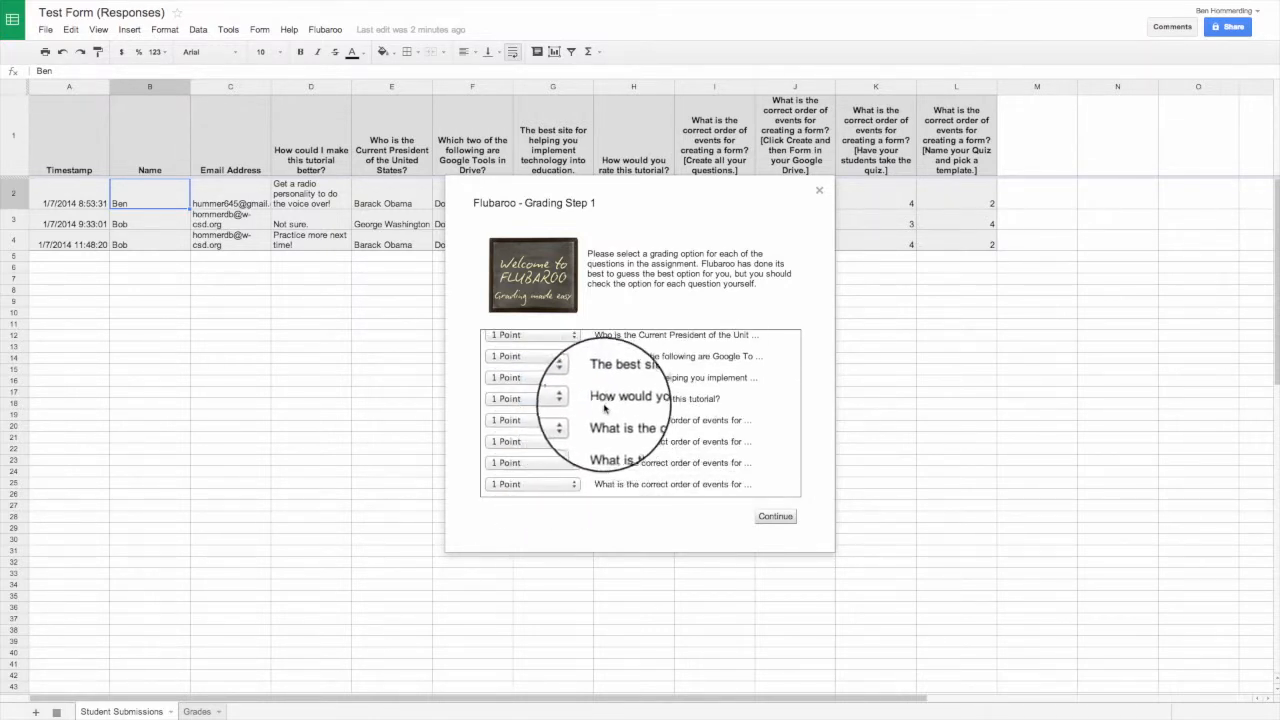
pyautogui.click(575, 402)
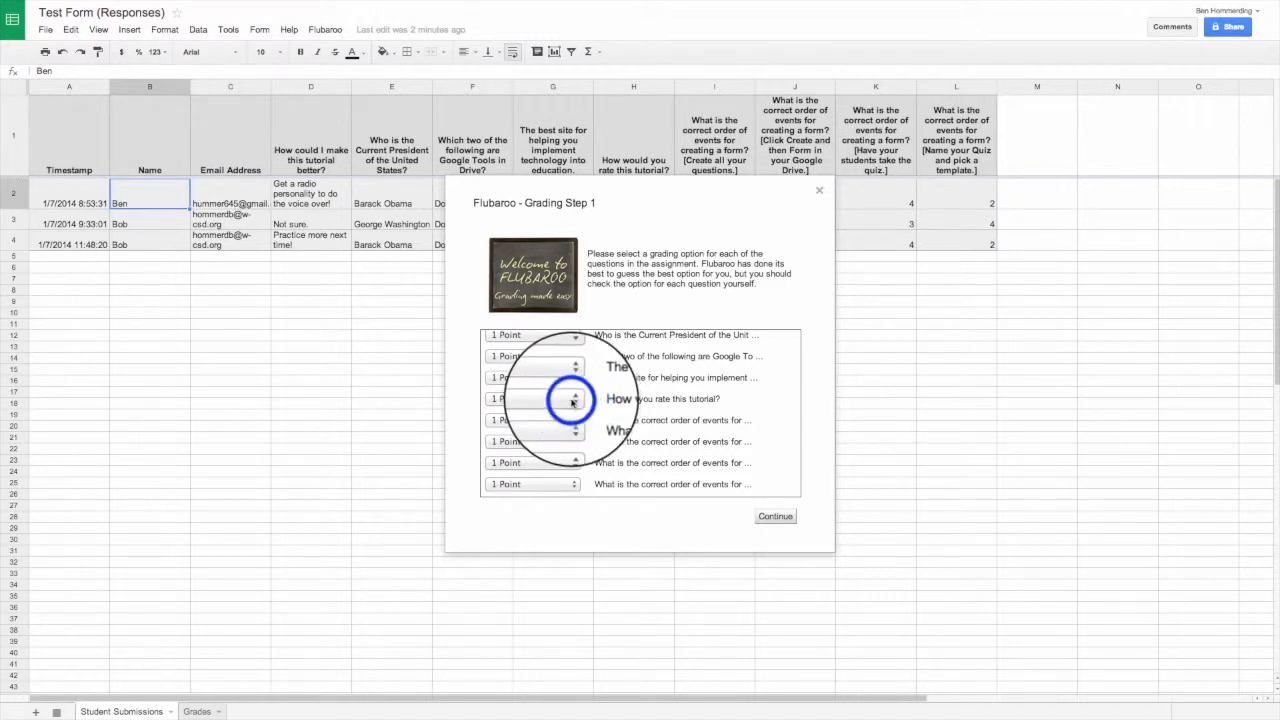
pyautogui.click(560, 472)
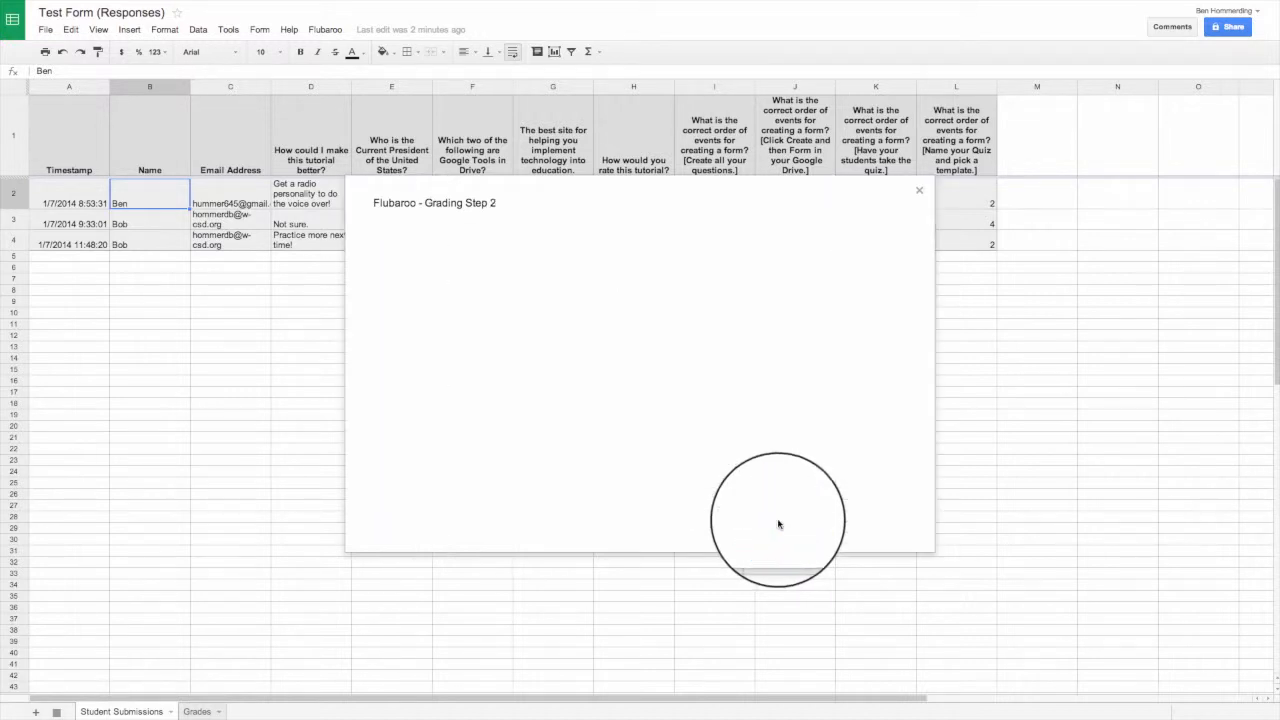
# - Grade the submissions with the 08:53:31 submission as the answer key and dismiss the completion dialog
pyautogui.click(397, 368)
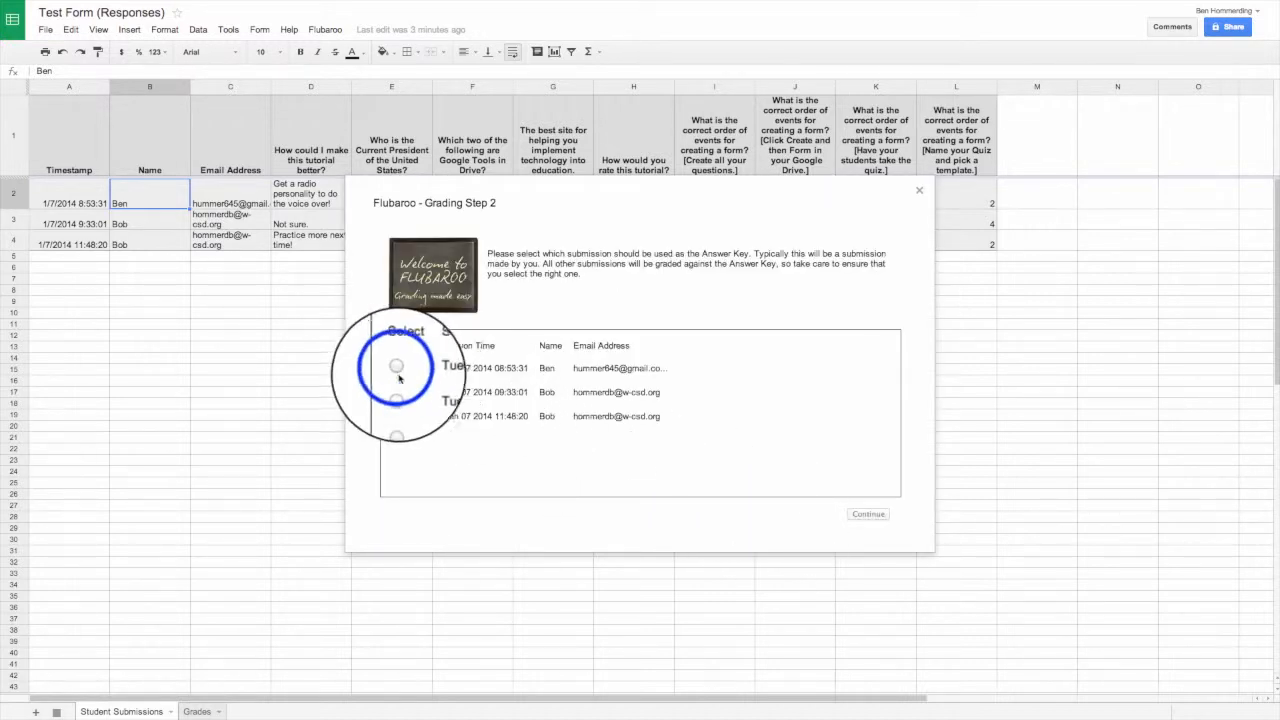
pyautogui.click(874, 515)
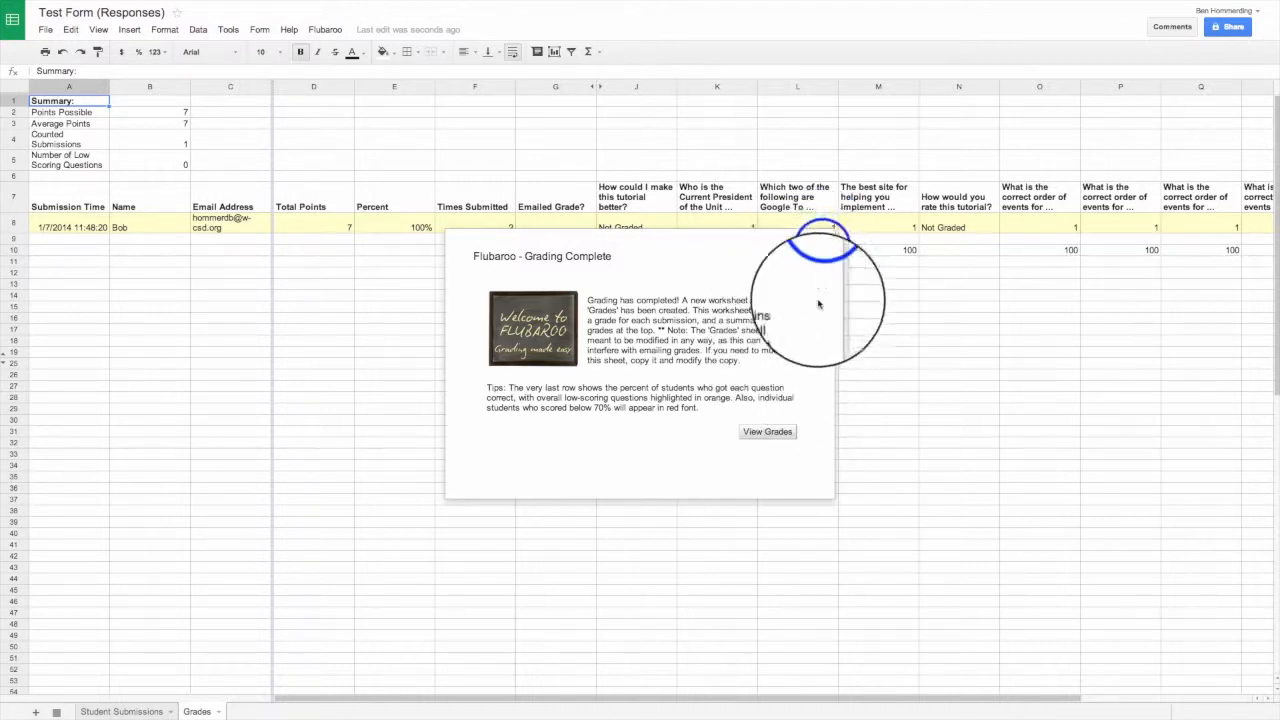
pyautogui.click(819, 244)
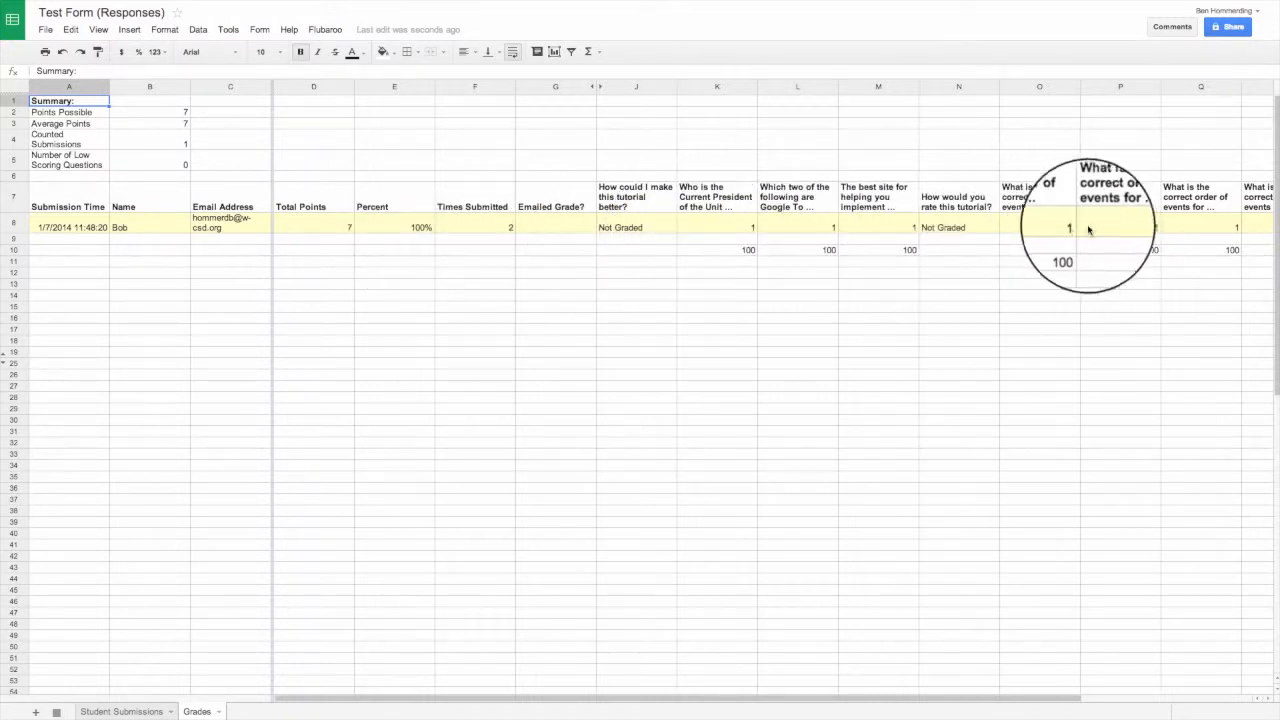
# - Enable student feedback and enter the student's name followed by "Awesome Job on studing up. I'm glad that you took the time to do better!"
pyautogui.moveTo(815, 695); pyautogui.dragTo(974, 683)
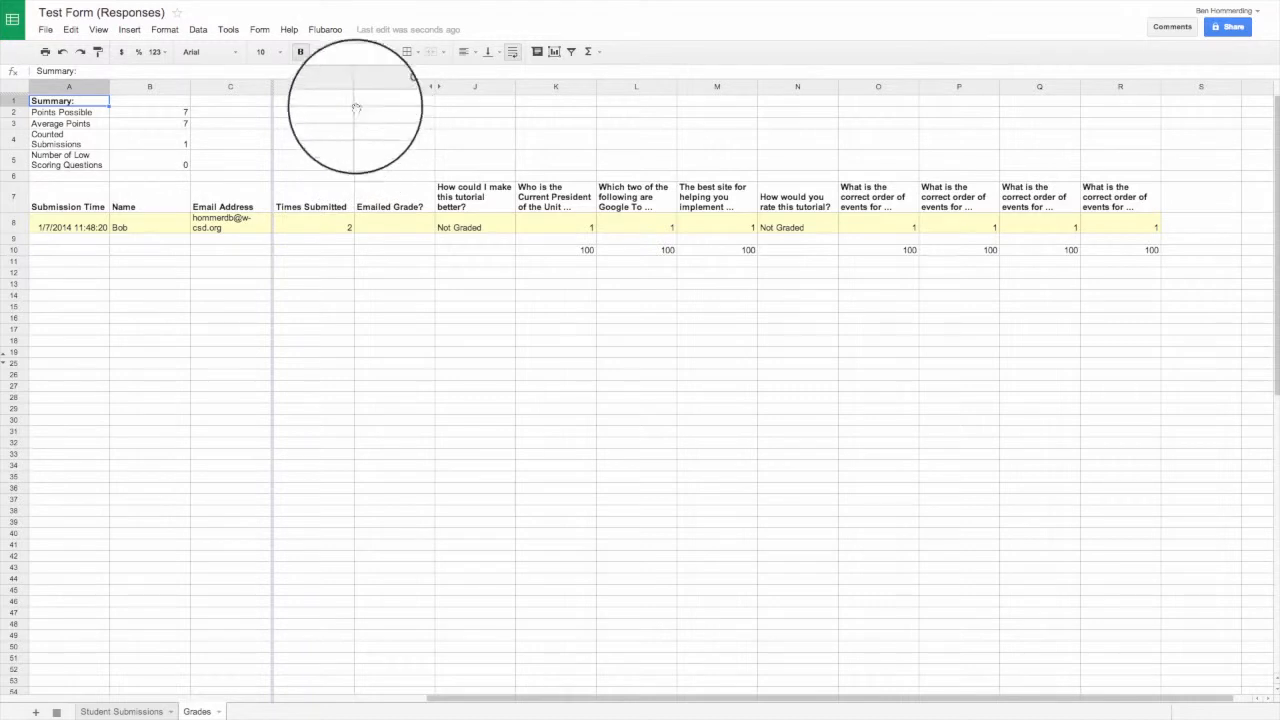
pyautogui.click(326, 31)
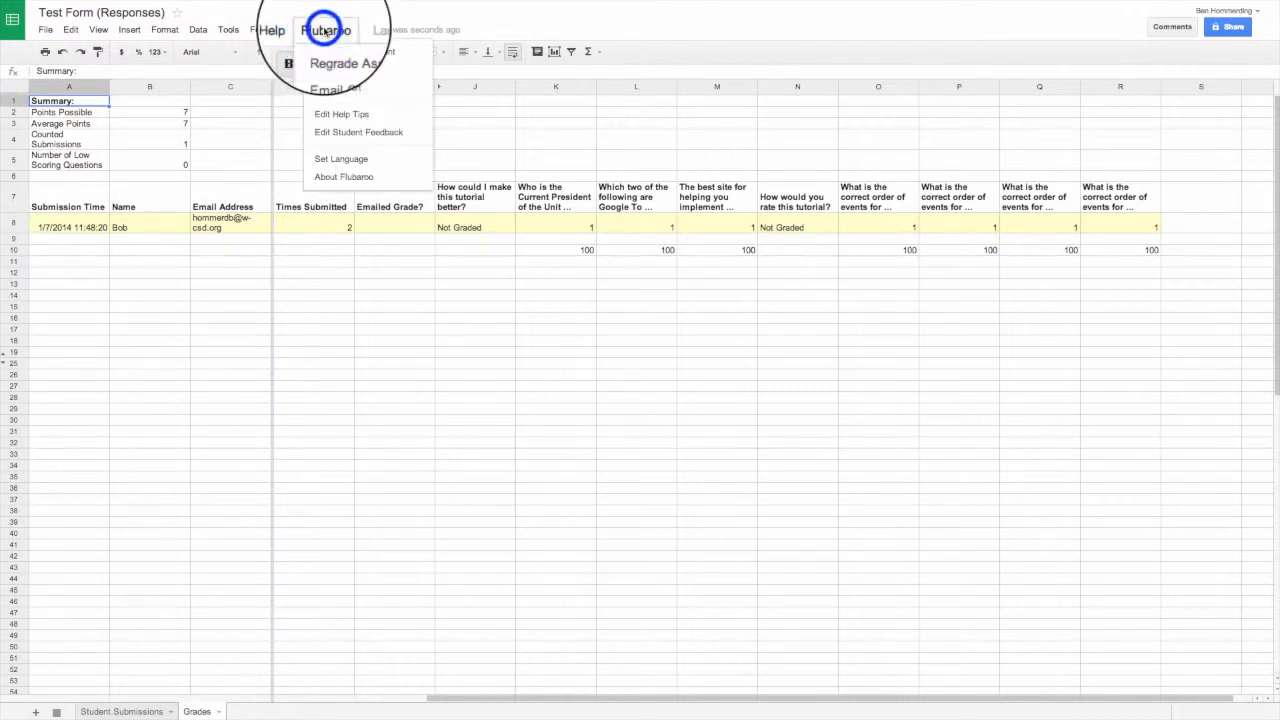
pyautogui.click(343, 136)
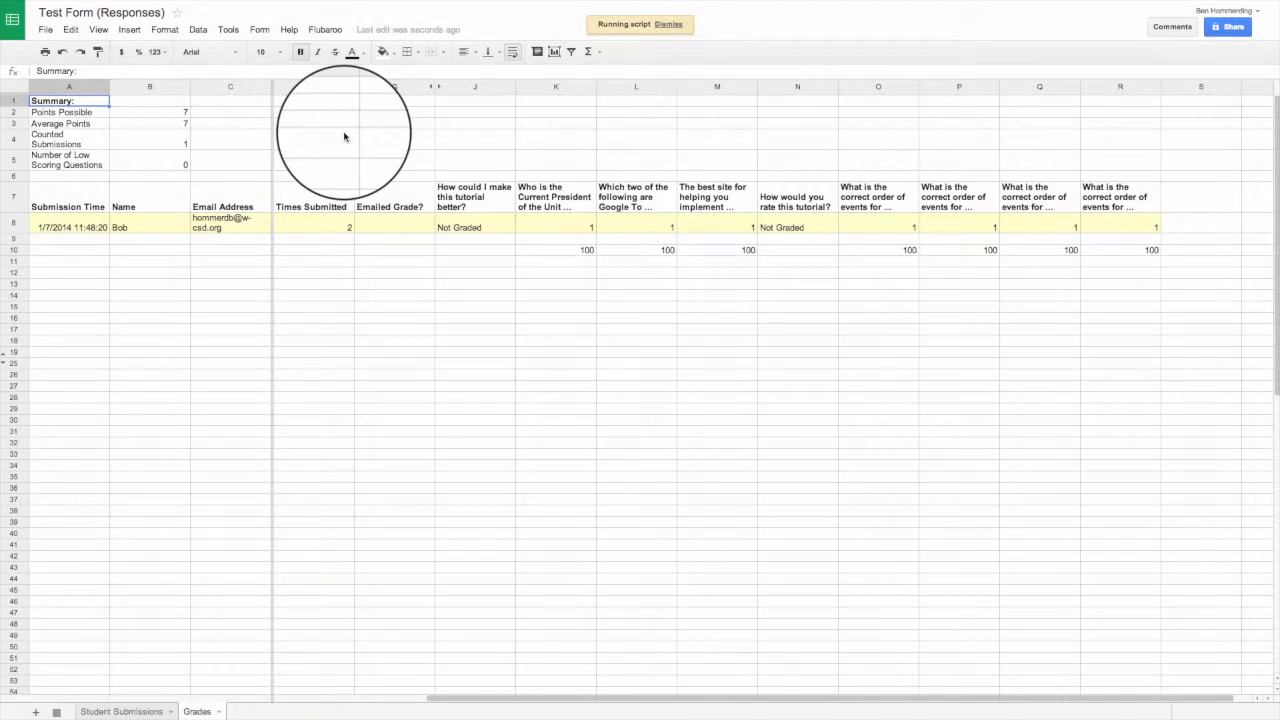
pyautogui.click(477, 225)
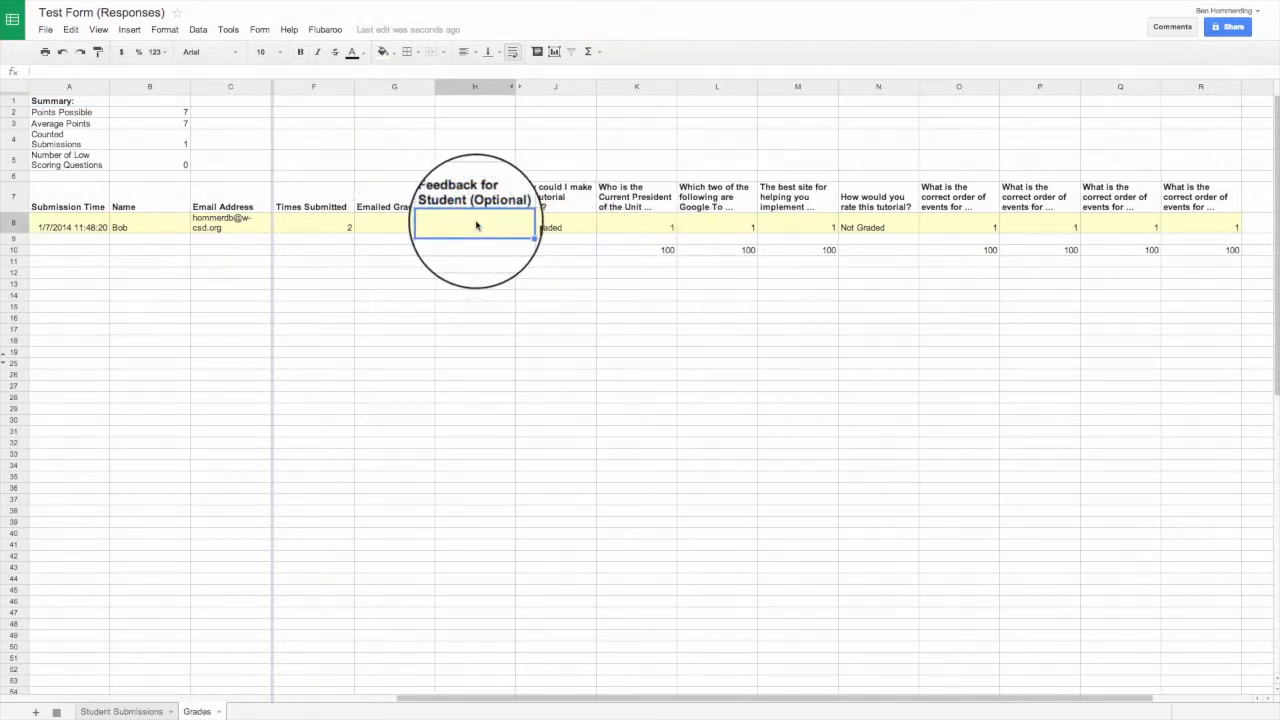
pyautogui.write("Bob, Awesome Job on studing up.  I'm glad that you took the time to do better!")
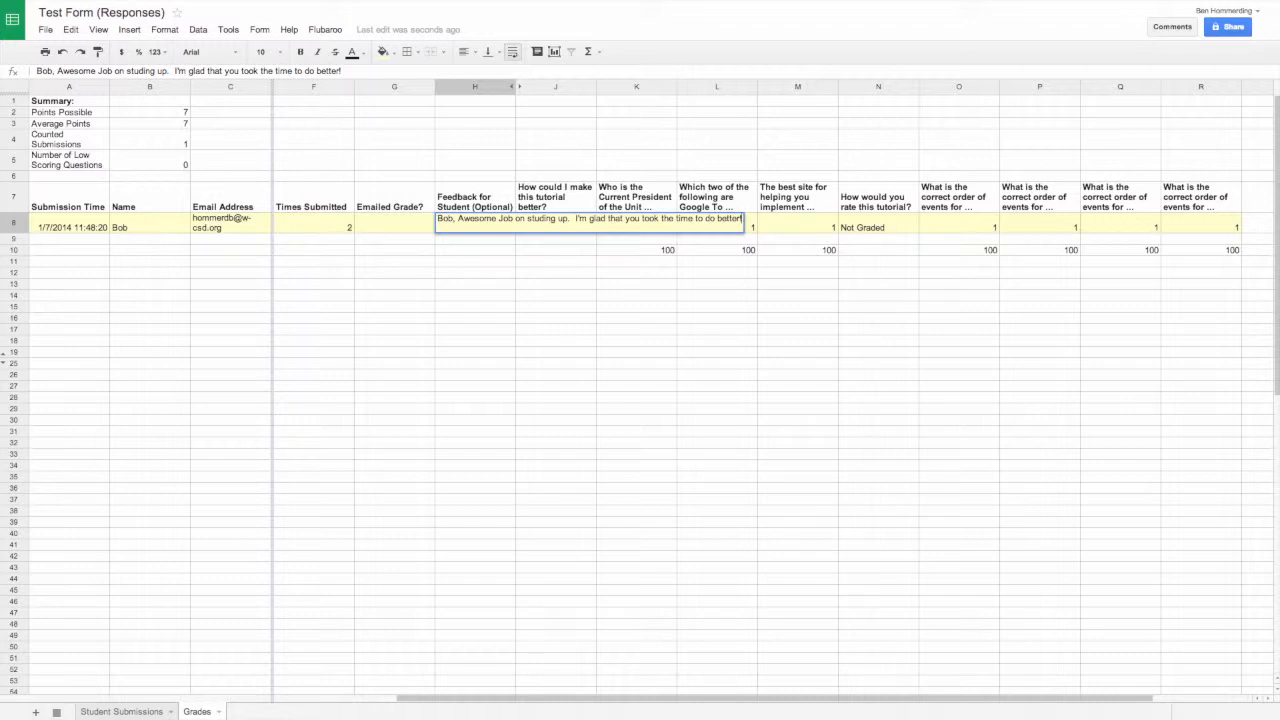
pyautogui.press('Return')
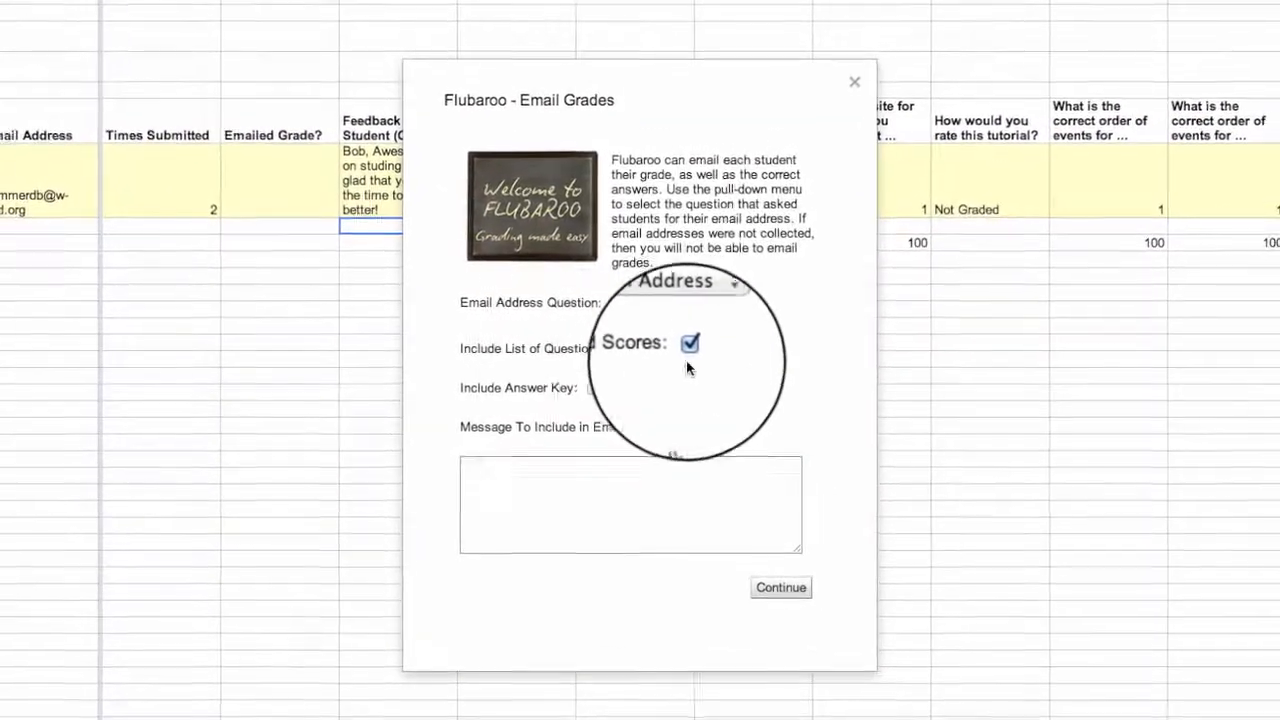
# - Email the grades with the list of questions and scores included and no added message, and dismiss the notification
pyautogui.click(768, 567)
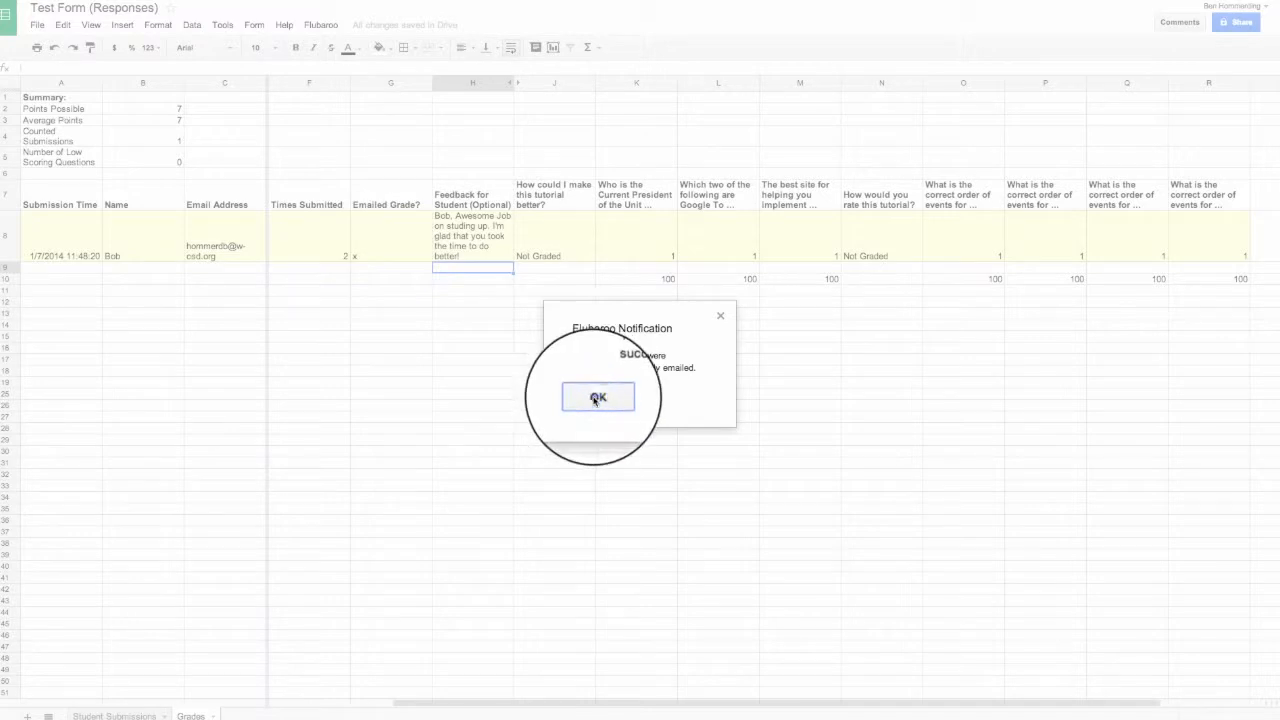
pyautogui.click(600, 396)
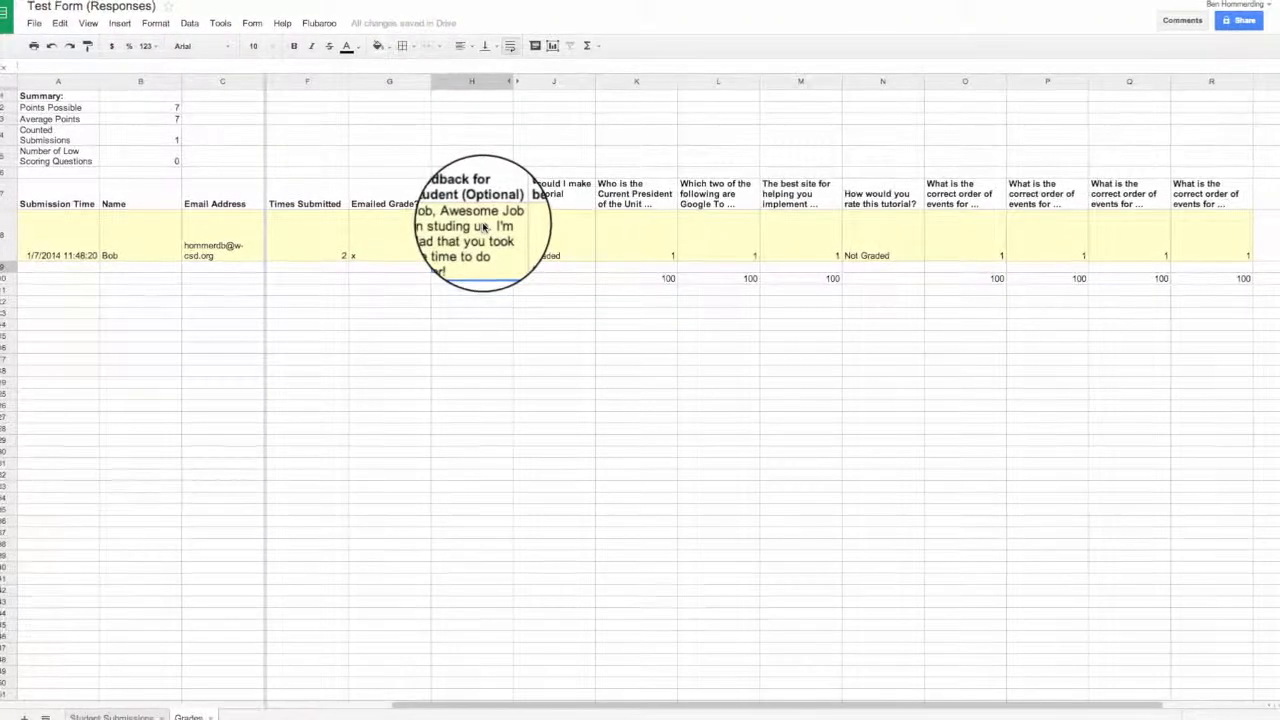
# - View the Flubaroo grading report with the histogram of grades for Test Form (Responses), and close it
pyautogui.click(320, 25)
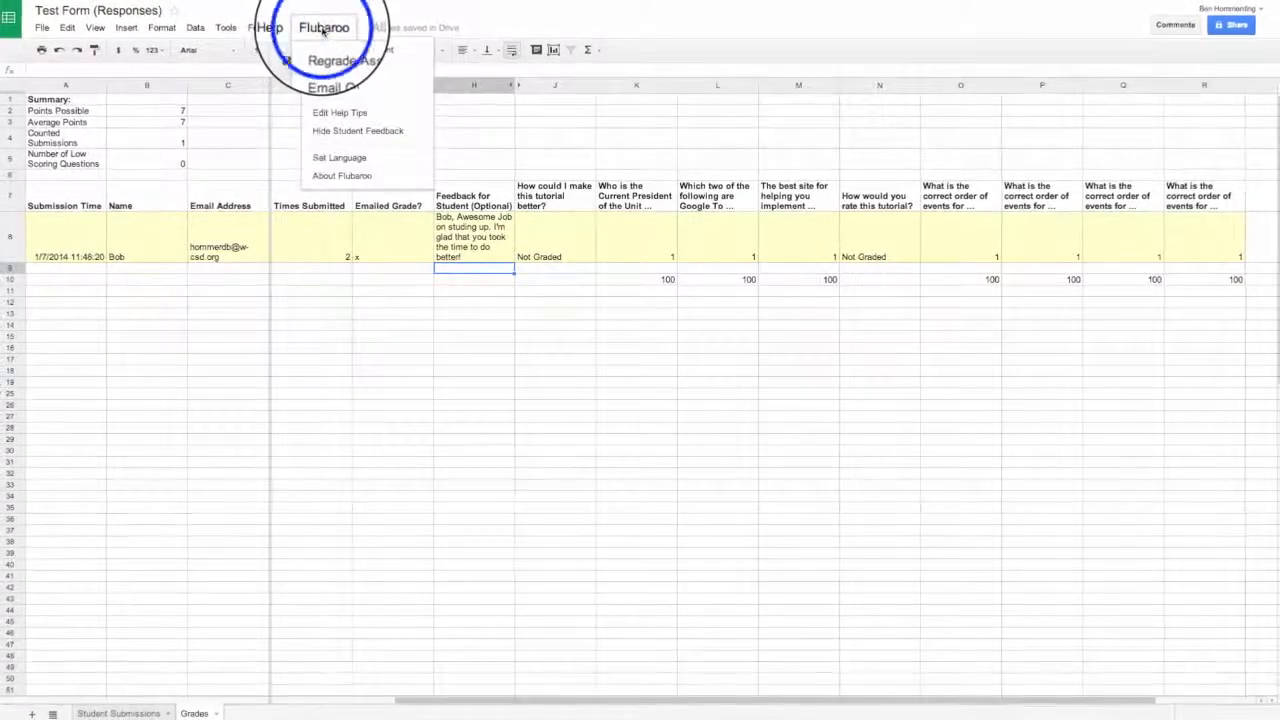
pyautogui.click(349, 87)
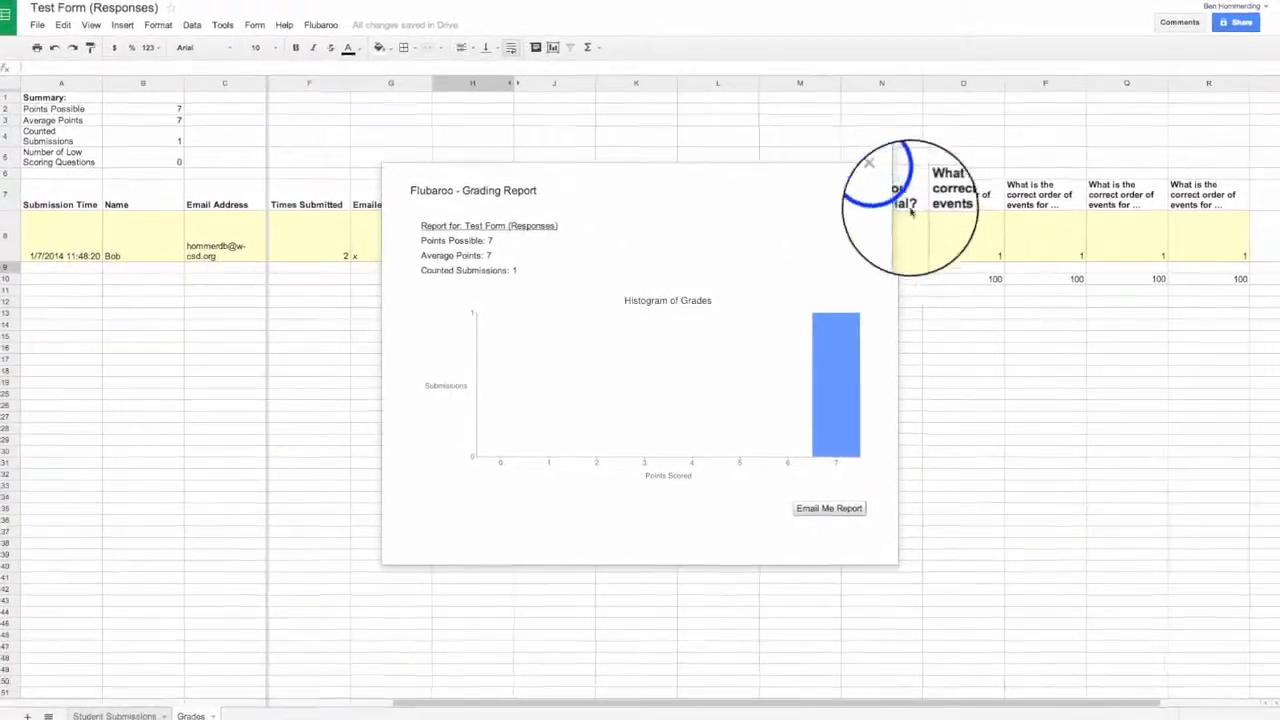
pyautogui.click(890, 173)
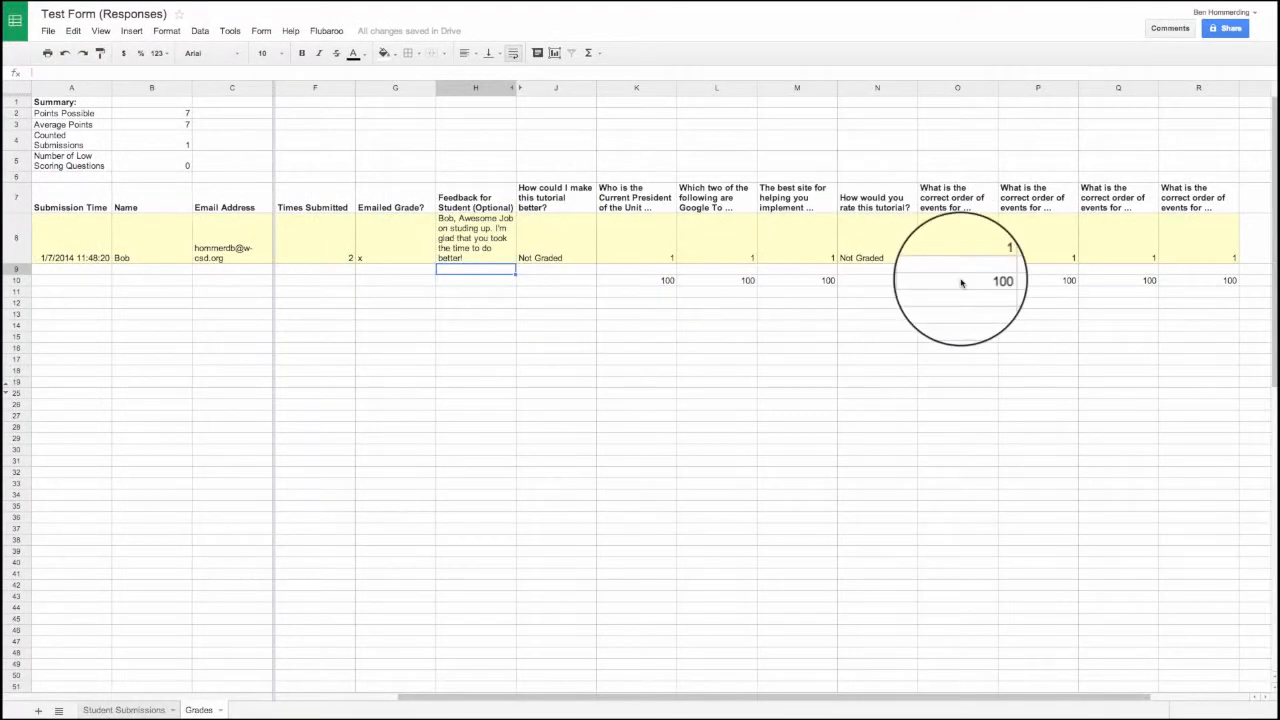